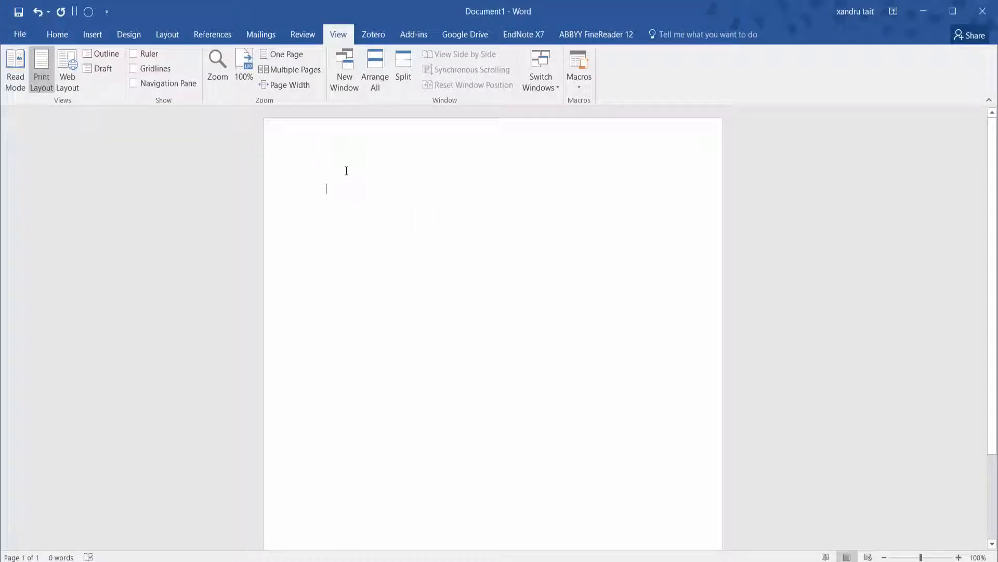
Step: Generate sample paragraphs in the blank document with the formula =rand()
type("=rand")
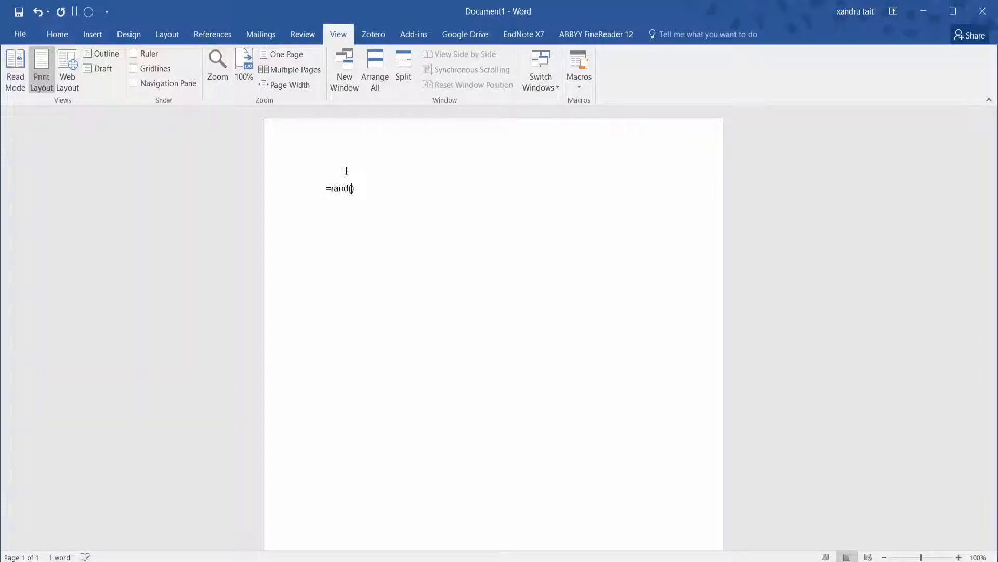
type("()")
key("Return")
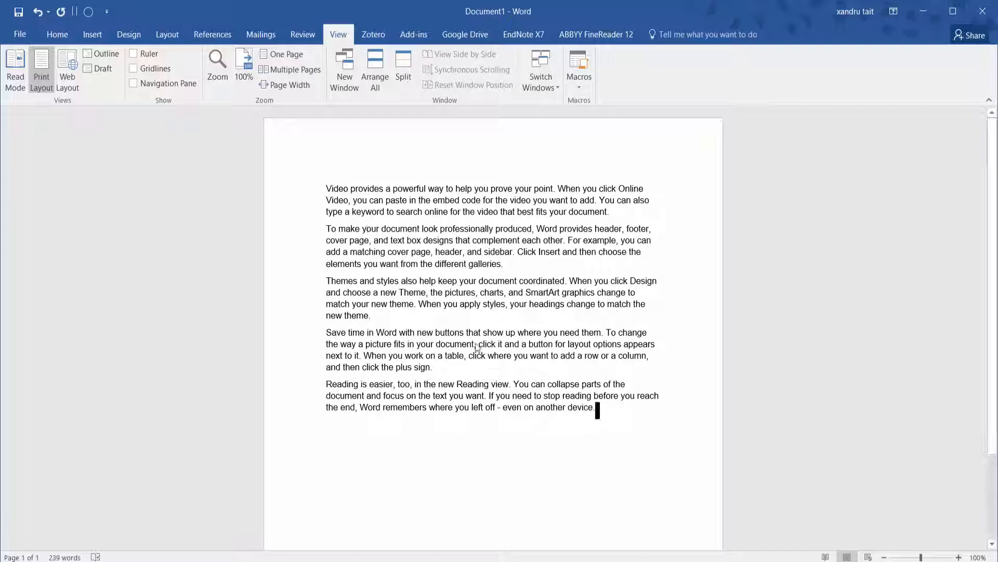
Step: Copy all the sample paragraphs and paste the copy below the existing text
left_click_drag(598, 410, 337, 172)
key("ctrl+c")
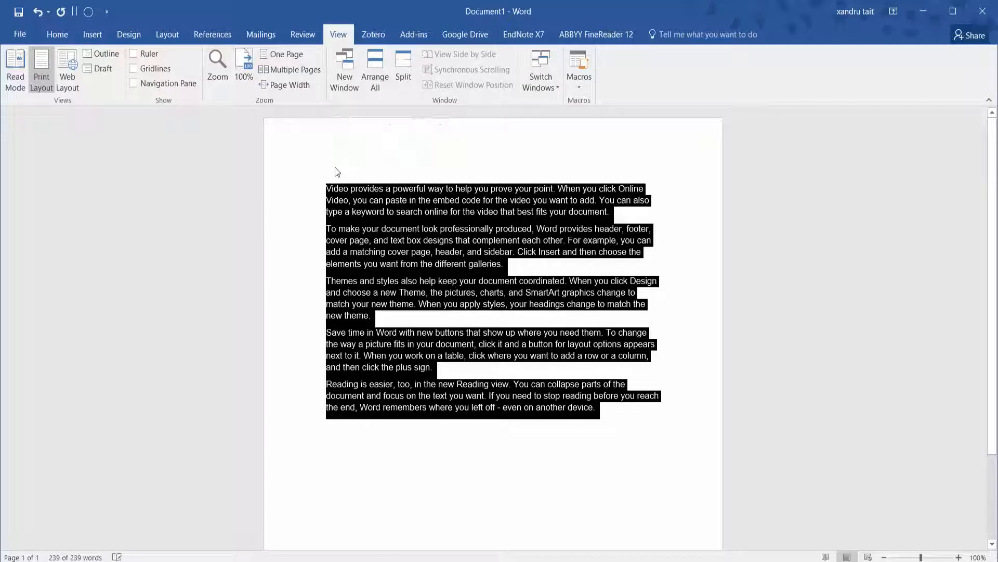
left_click(358, 479)
key("ctrl+v")
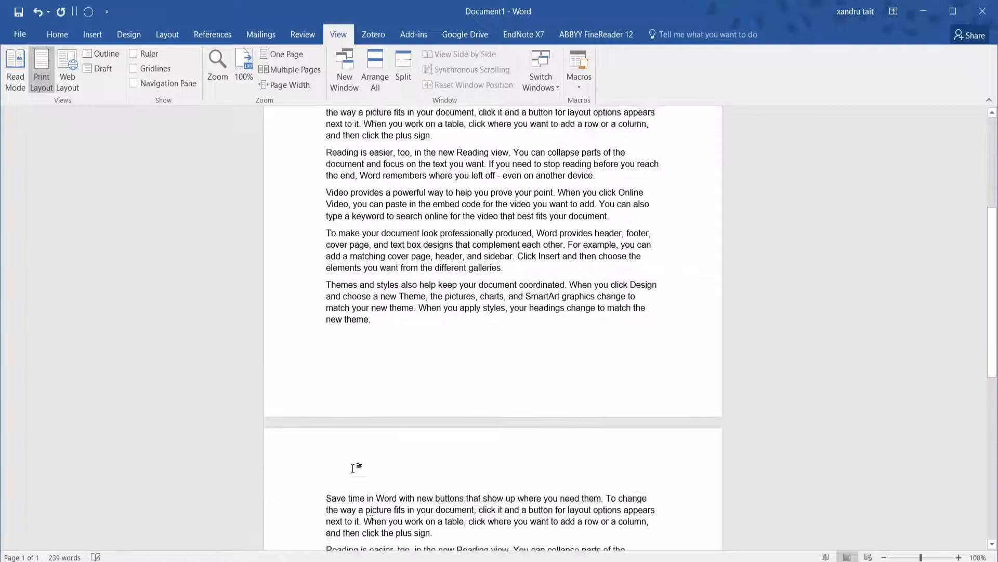
scroll(402, 409, "up", 3)
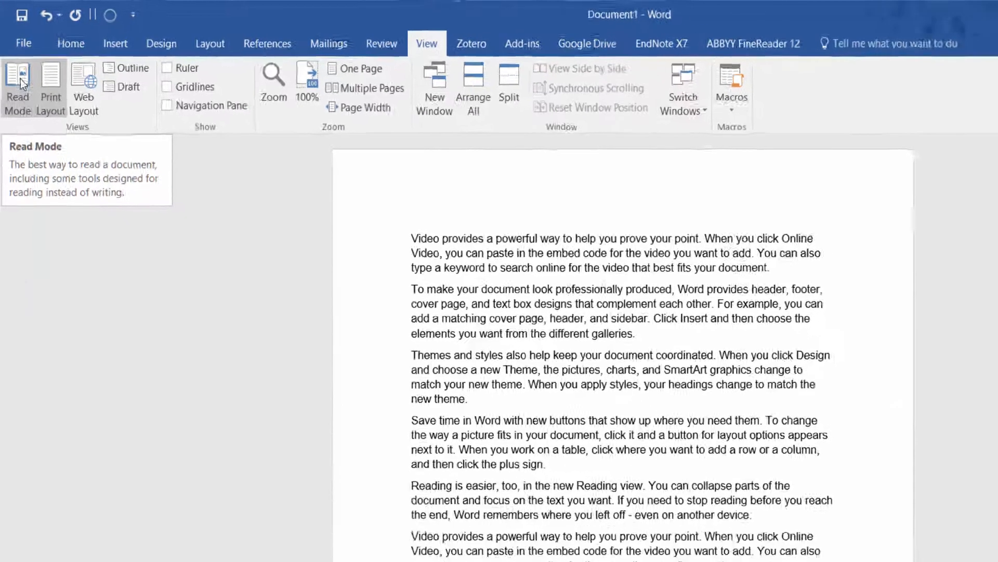
Step: Switch the document to Read Mode and run Smart Lookup
left_click(19, 88)
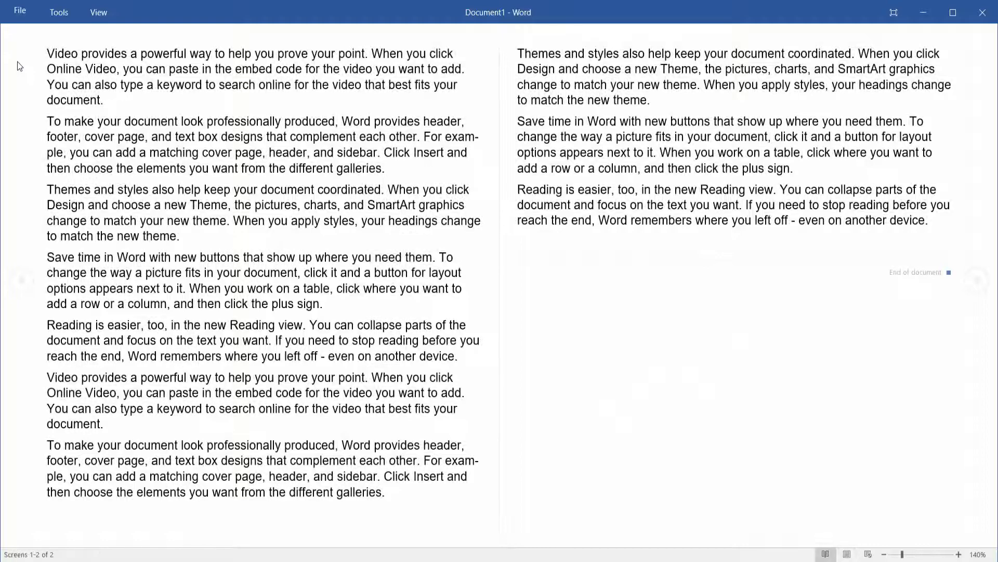
left_click(52, 14)
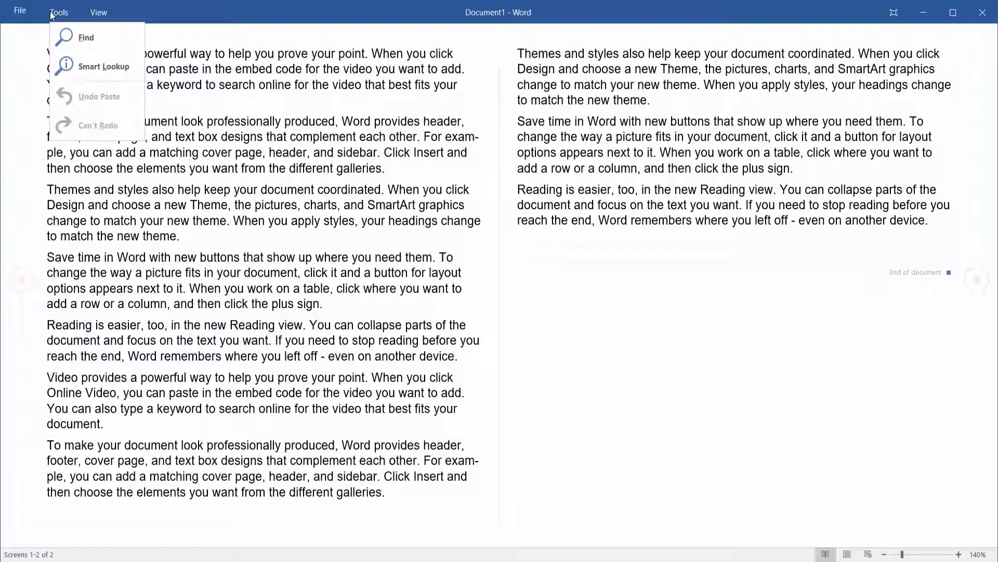
left_click(83, 66)
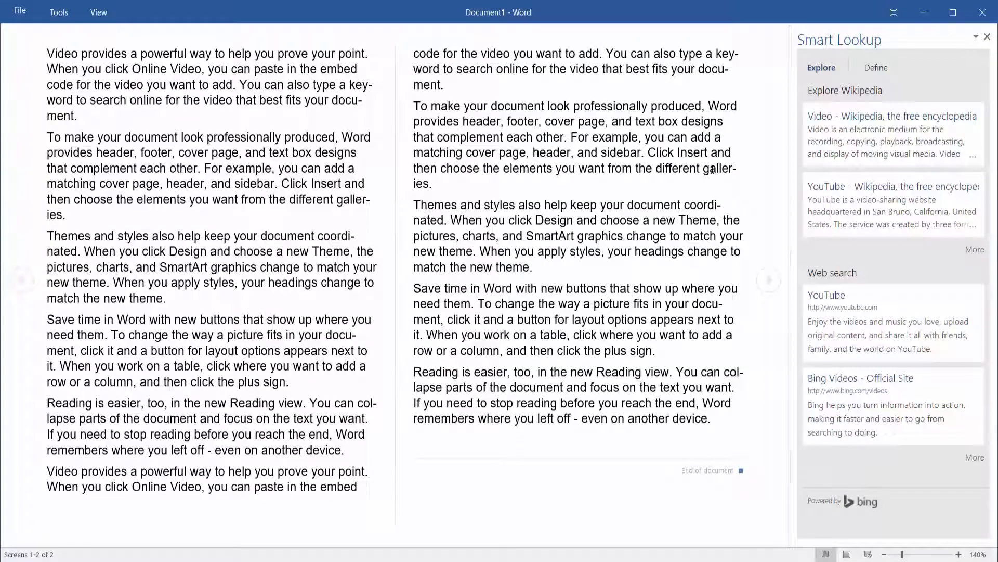
Step: Look up a translation of the word "cover", agreeing to send the text online, and close the Research and Smart Lookup results
right_click(484, 152)
left_click(518, 195)
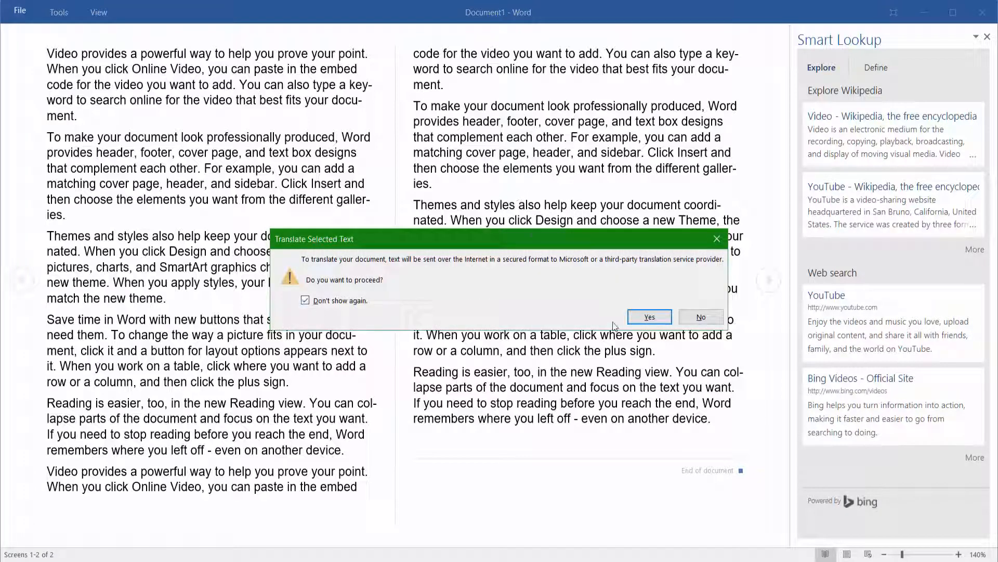
left_click(649, 318)
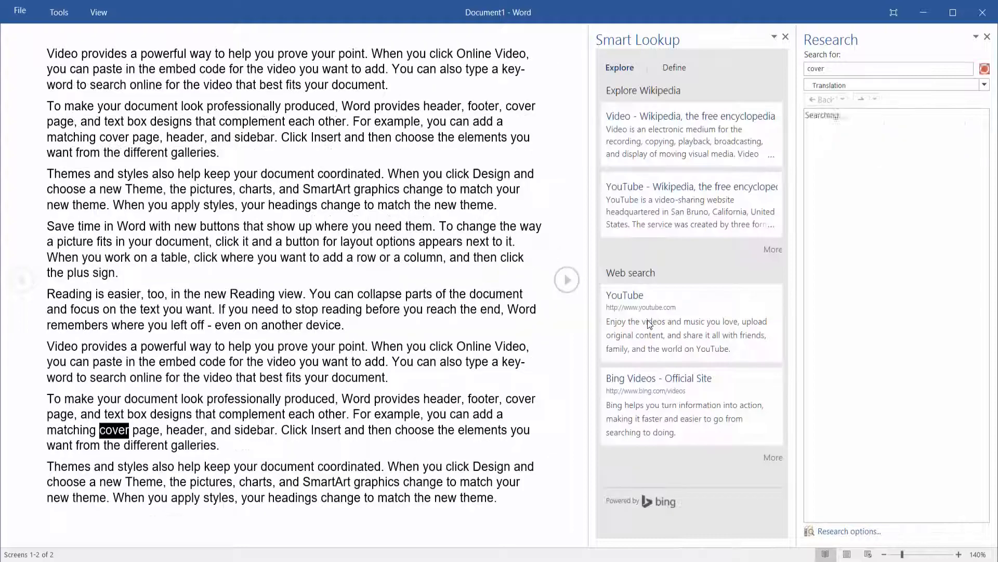
left_click(985, 37)
left_click(987, 37)
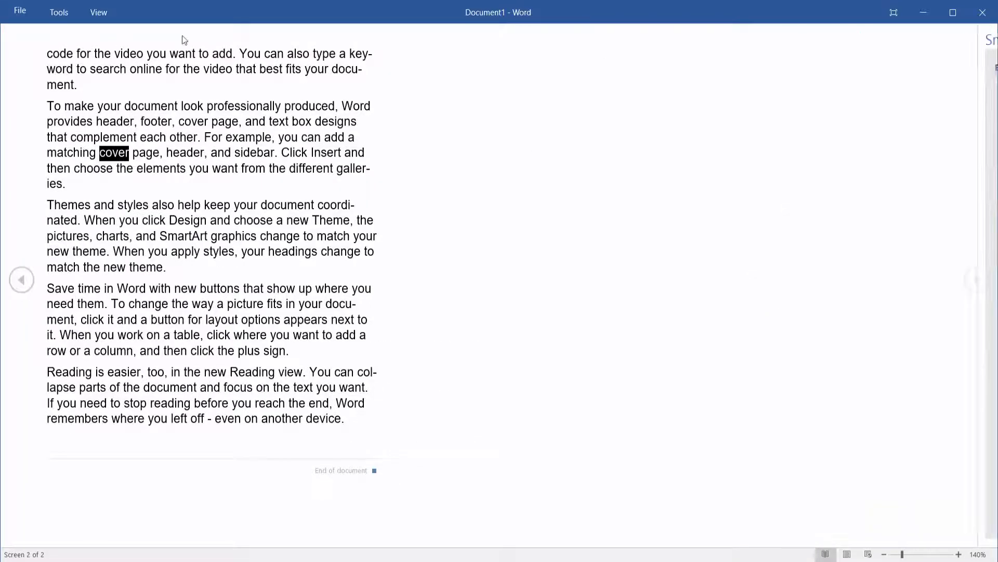
Step: Show the Navigation pane in Read Mode and close it again
left_click(95, 13)
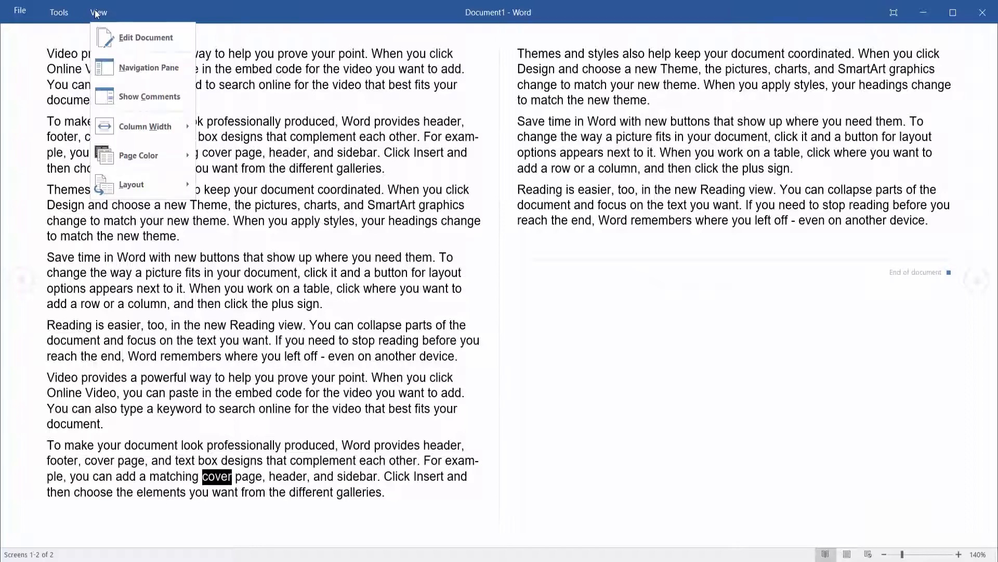
left_click(126, 78)
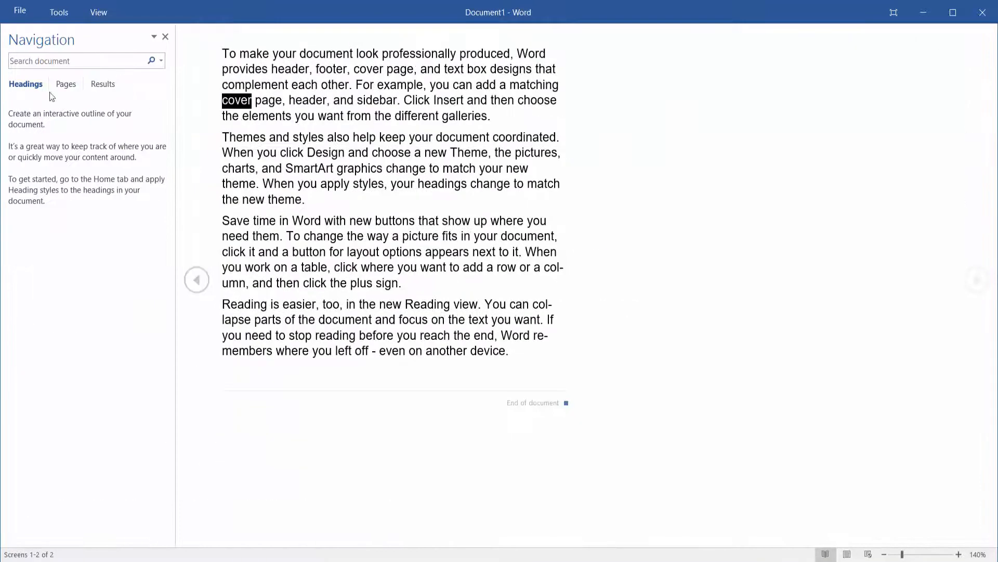
left_click(165, 37)
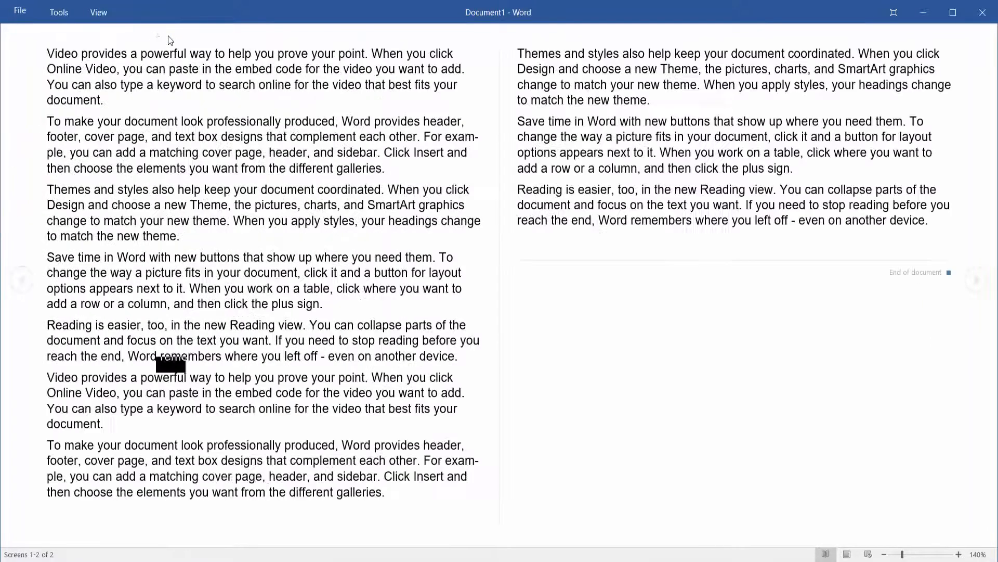
Step: Try the Narrow column width in Read Mode, and set the column width to Wide
left_click(98, 12)
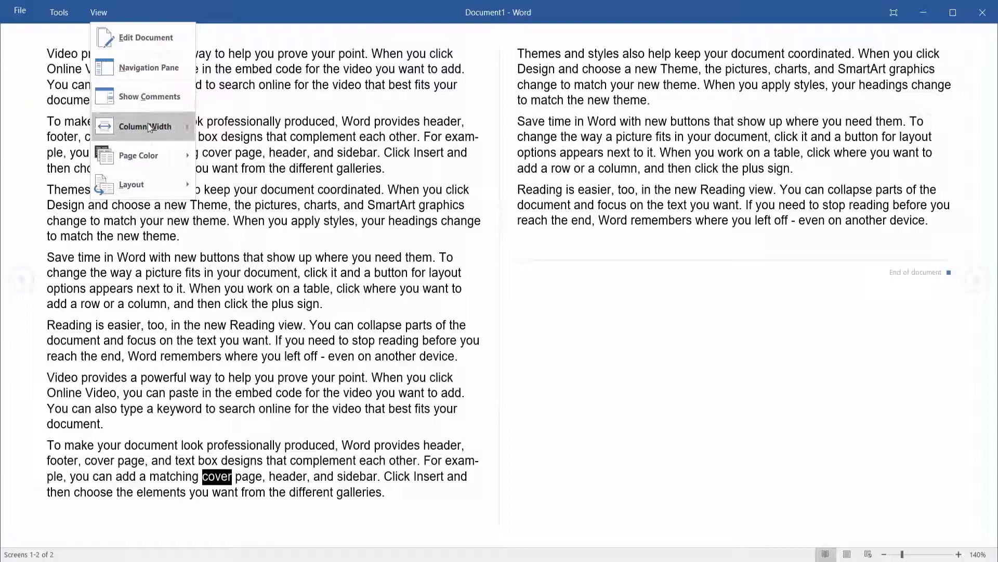
mouse_move(149, 127)
left_click(215, 129)
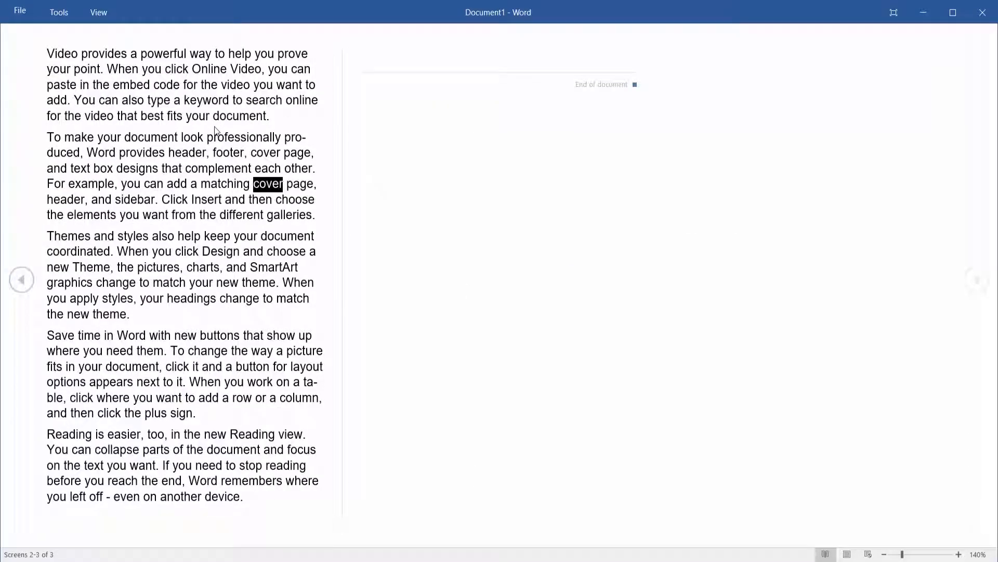
left_click(99, 12)
mouse_move(161, 126)
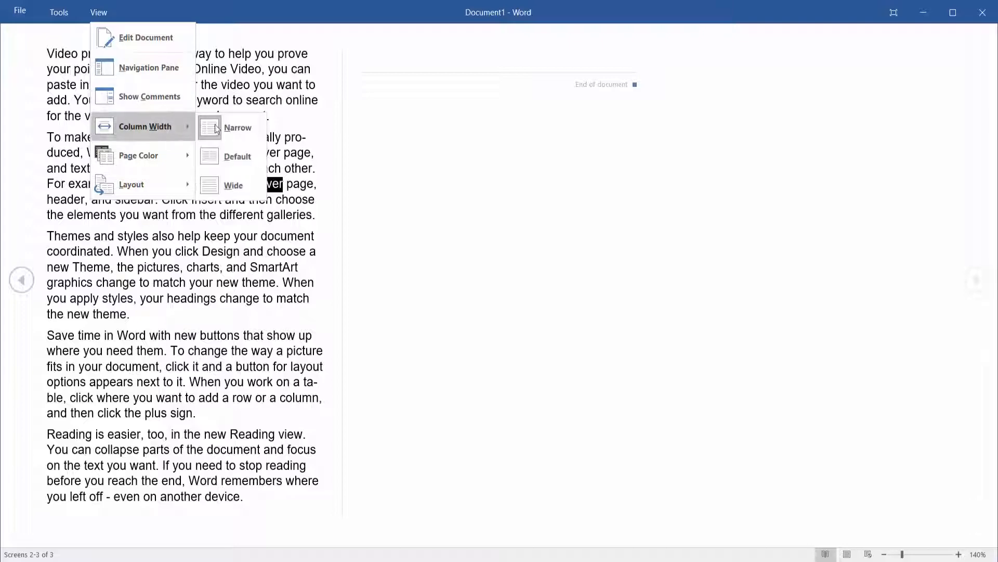
left_click(243, 182)
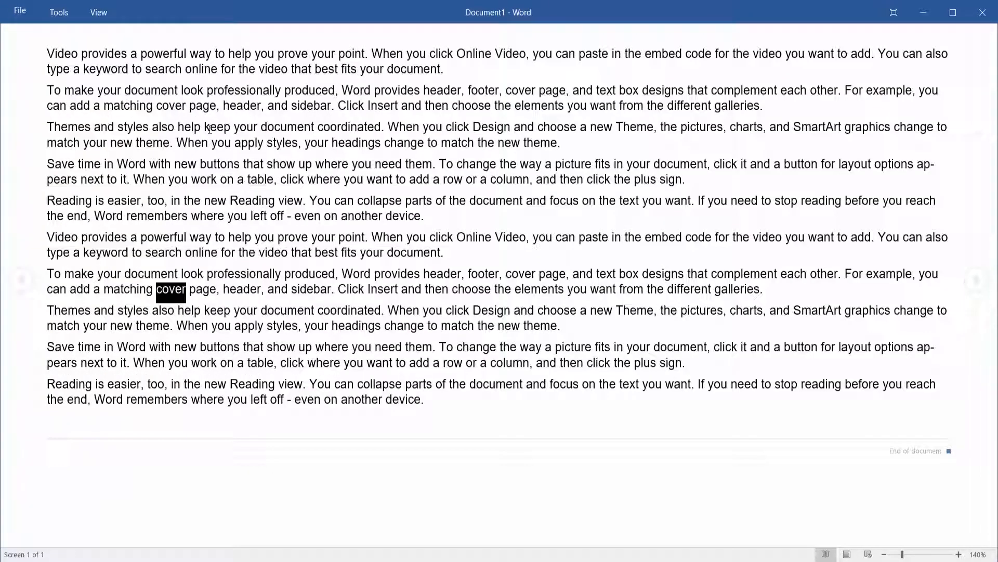
Step: Change the Read Mode layout to Paper Layout
left_click(102, 10)
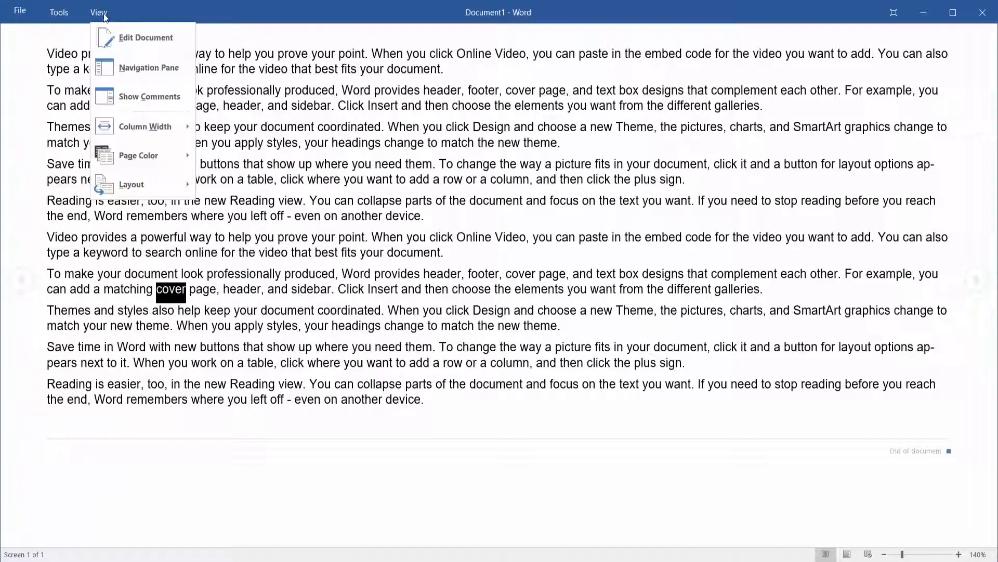
mouse_move(145, 182)
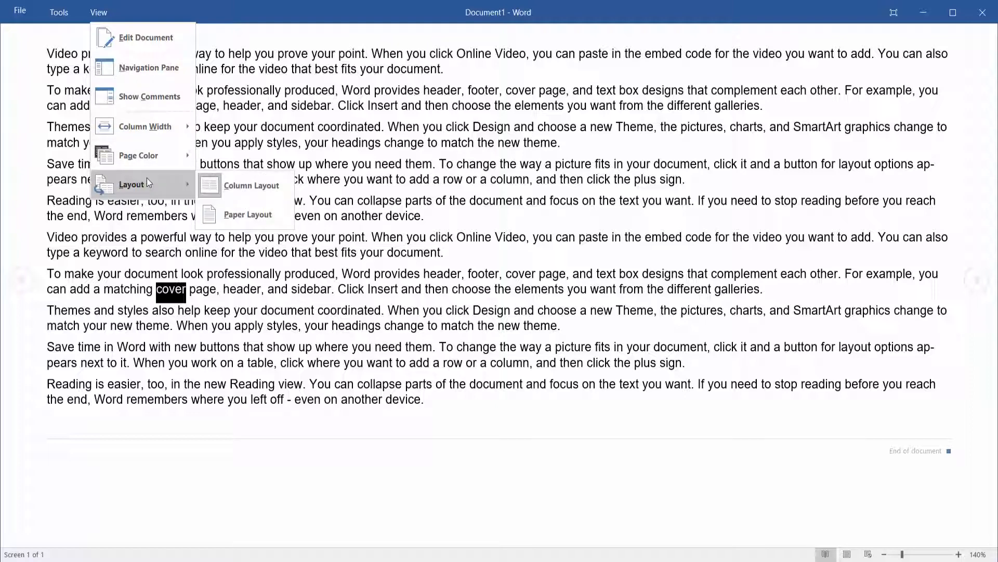
left_click(232, 216)
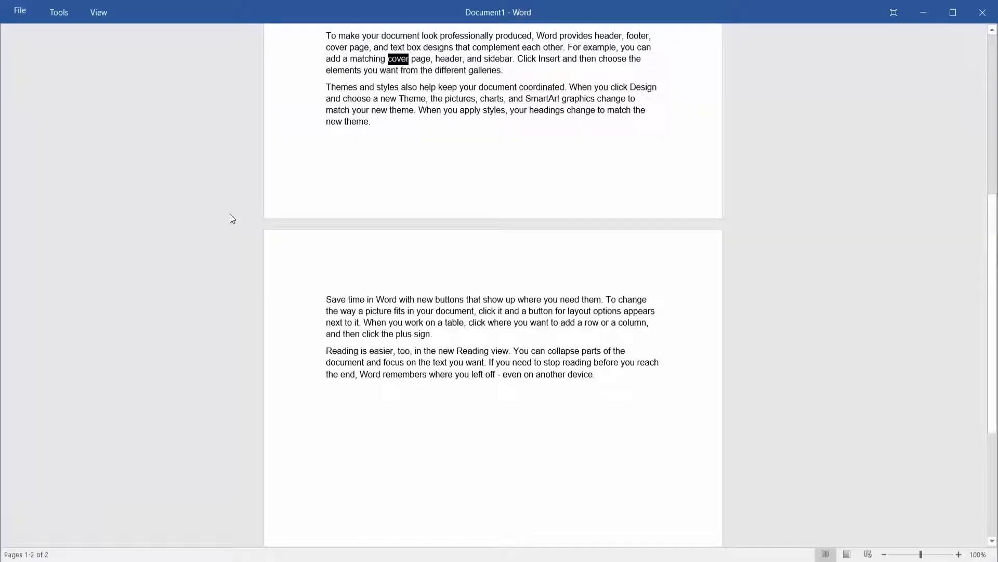
Step: Leave Read Mode to edit the document, close Smart Lookup, and place the cursor after "new theme."
left_click(99, 12)
left_click(125, 35)
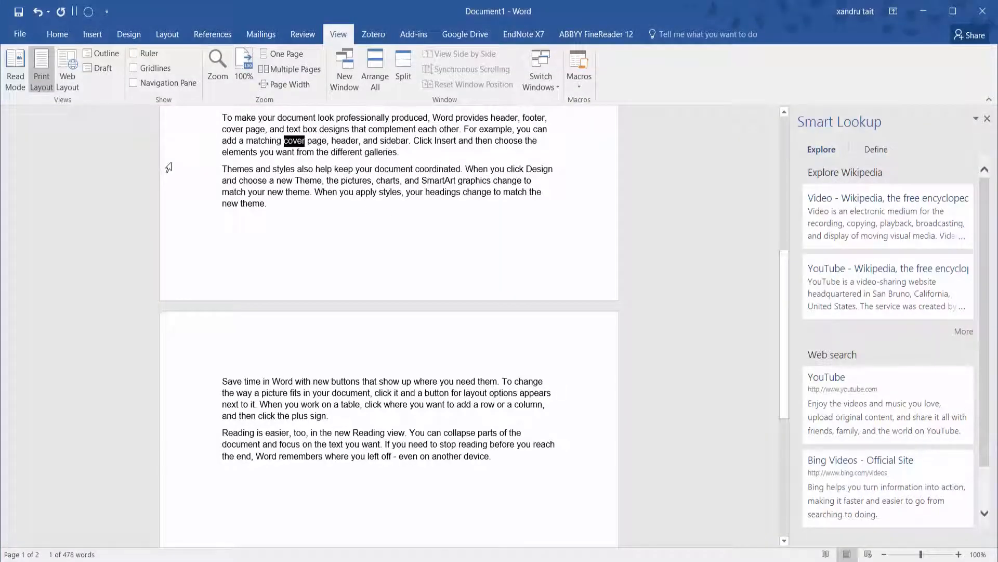
left_click(272, 204)
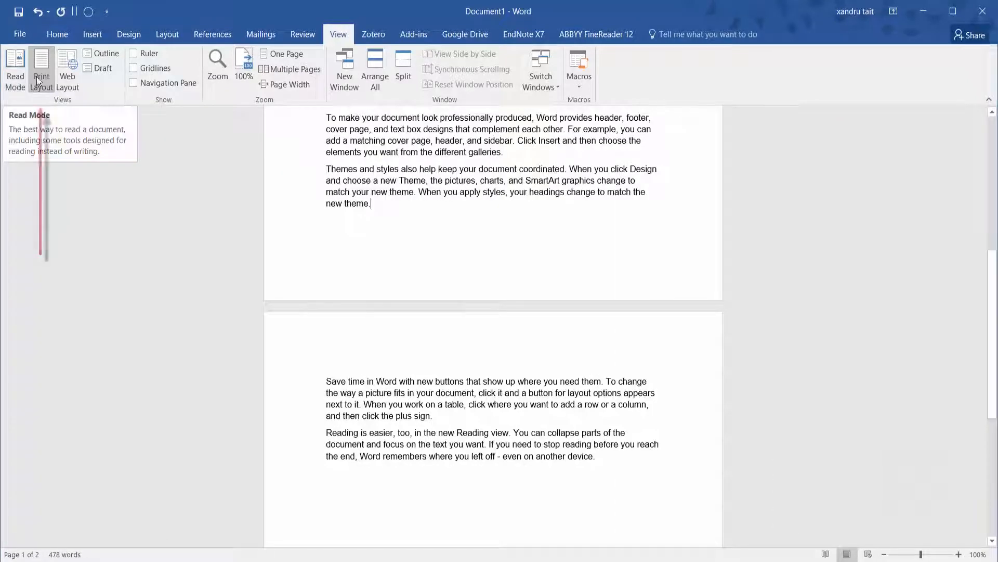
Step: Preview the document in Web Layout and return to Print Layout
scroll(550, 252, "up", 1)
scroll(550, 251, "up", 3)
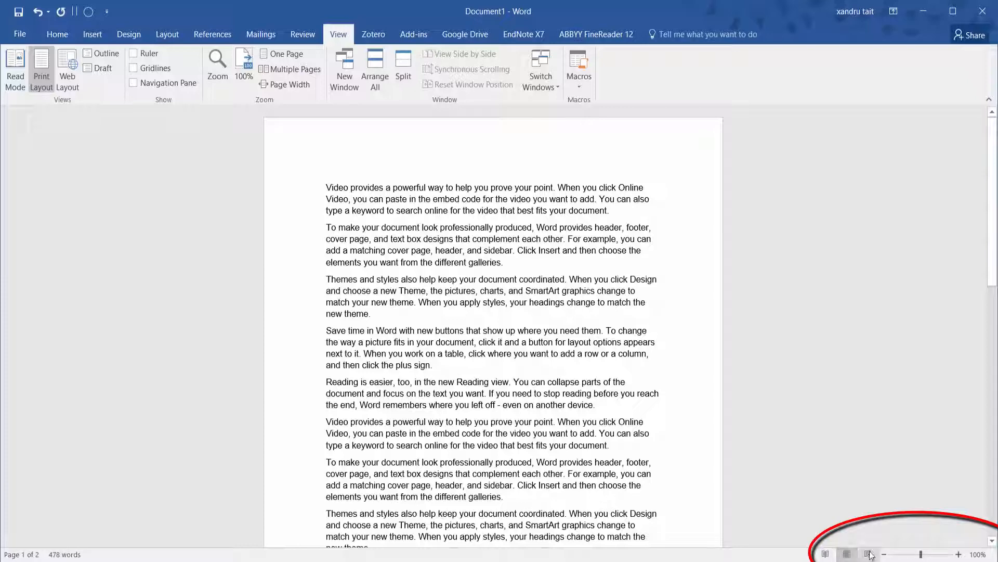
left_click(68, 65)
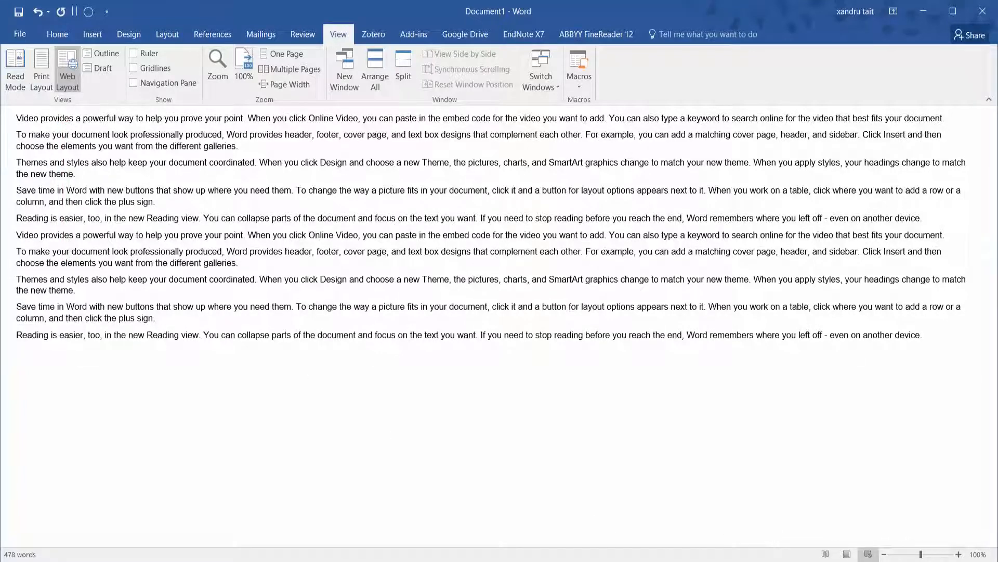
left_click(44, 65)
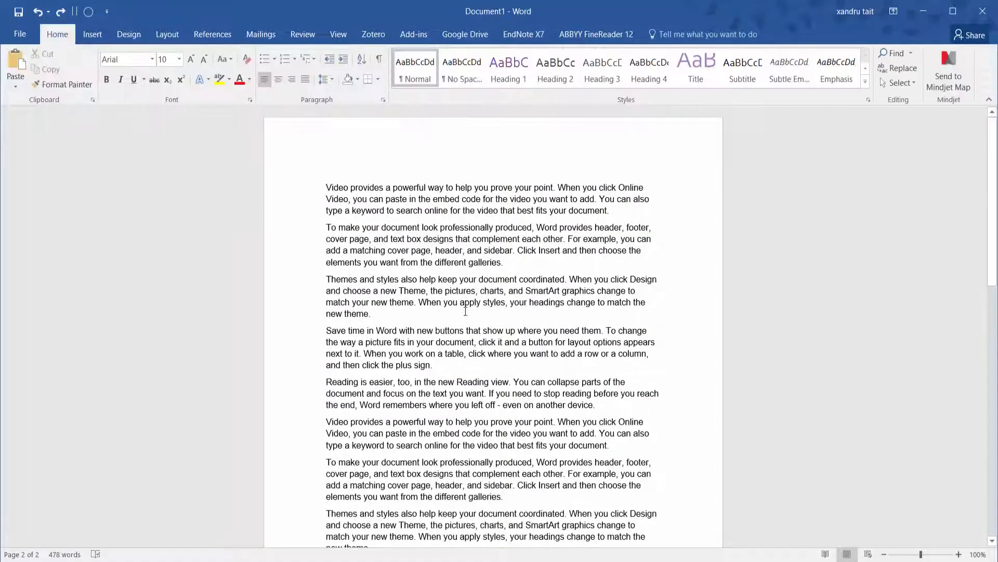
Step: Switch to Outline view and set the first paragraph's outline level to Level 1
left_click(338, 34)
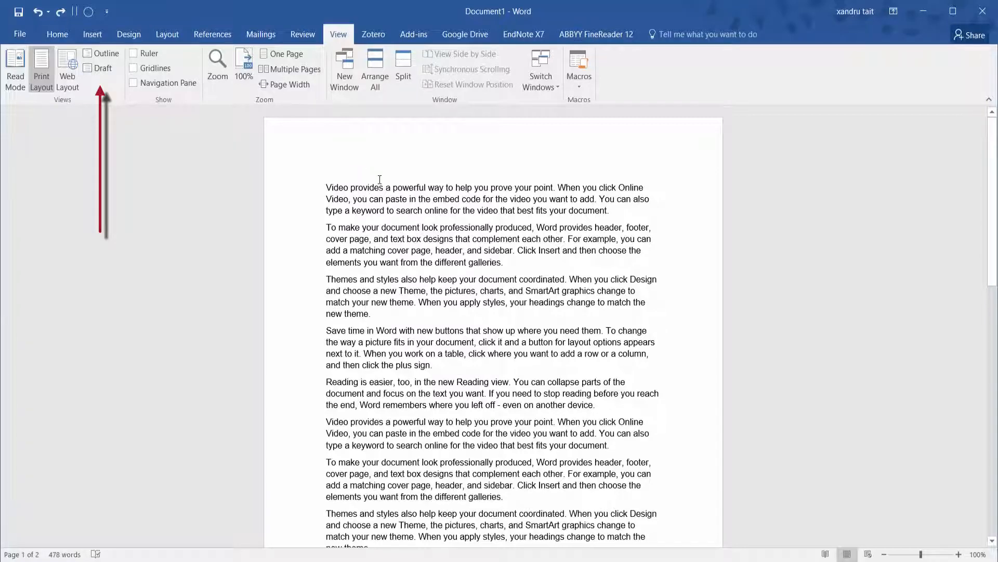
left_click(96, 54)
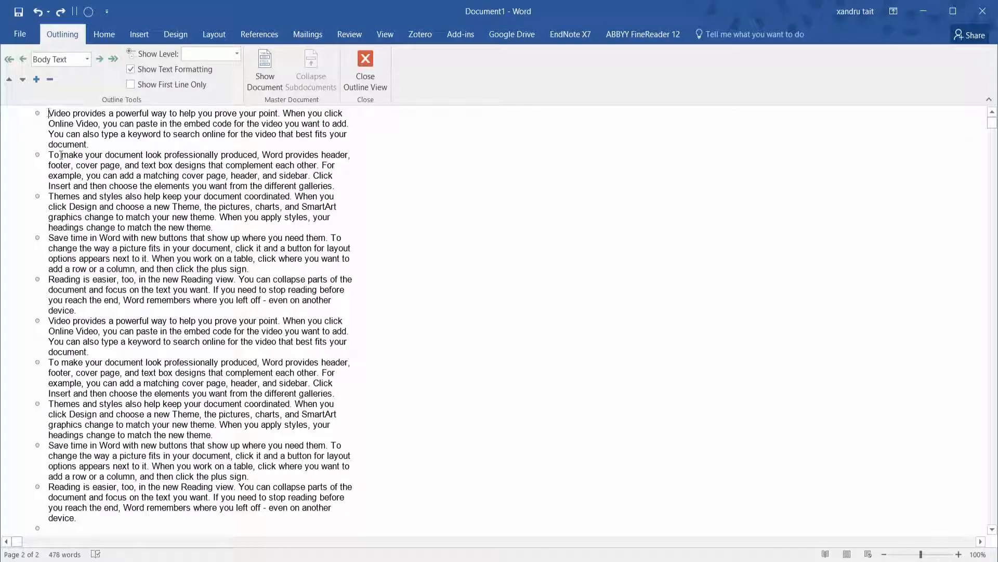
left_click(87, 59)
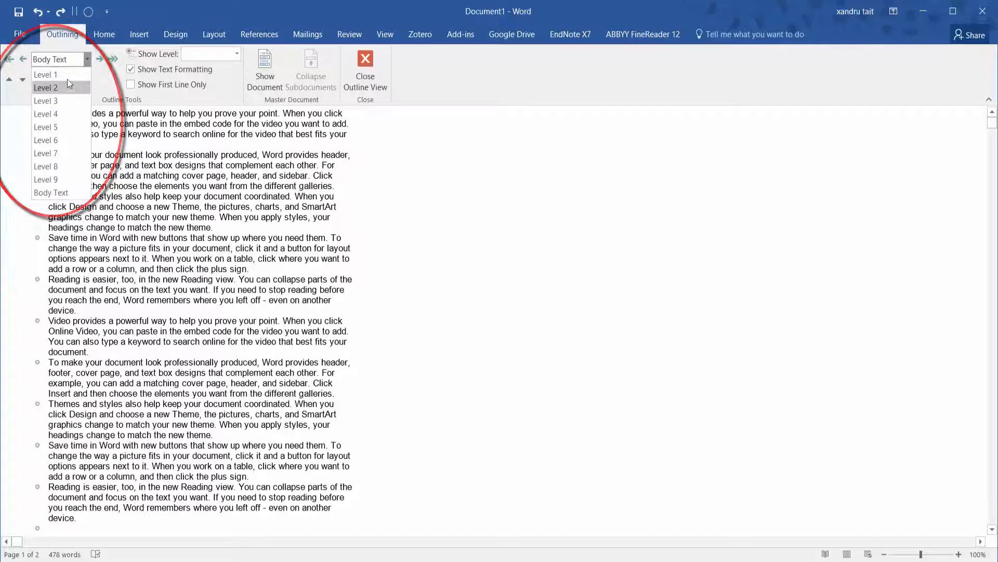
left_click(67, 74)
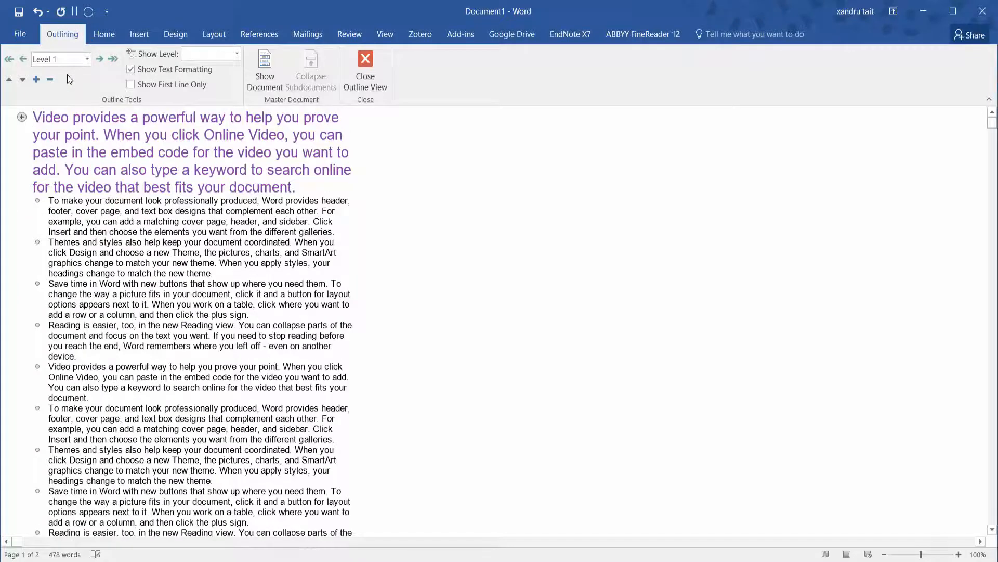
Step: Set the first "Save time in Word" paragraph to outline Level 2
left_click(49, 285)
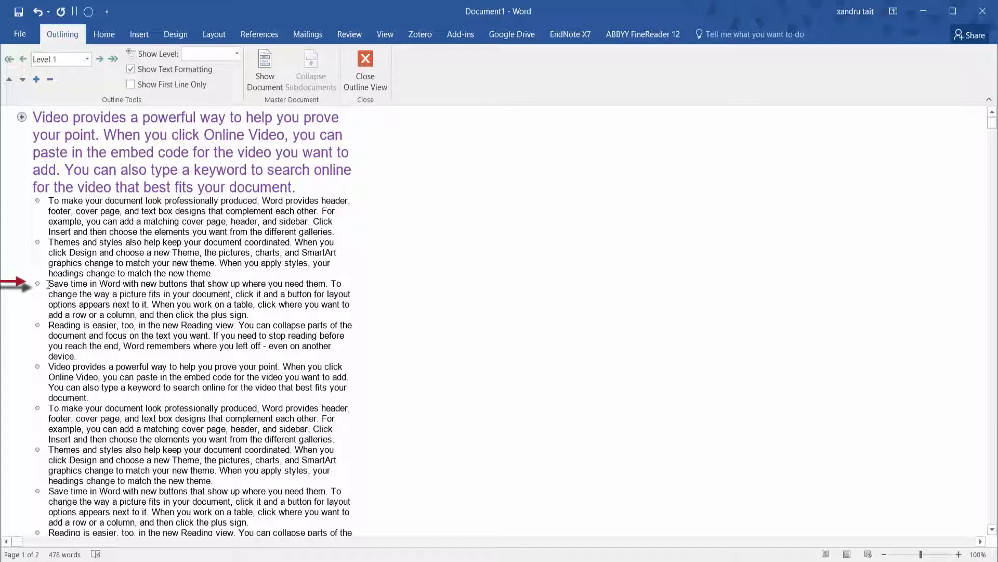
left_click(87, 59)
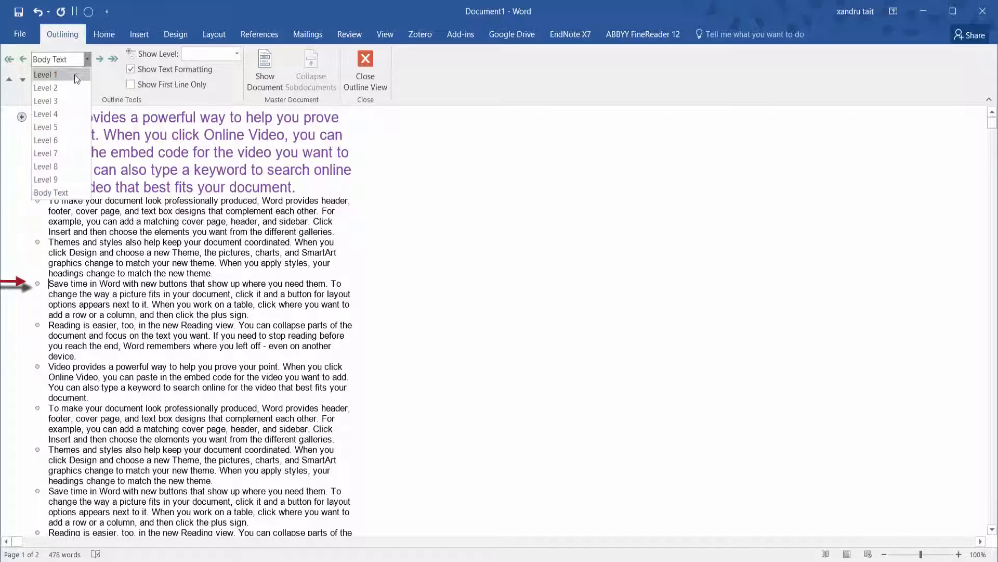
left_click(67, 89)
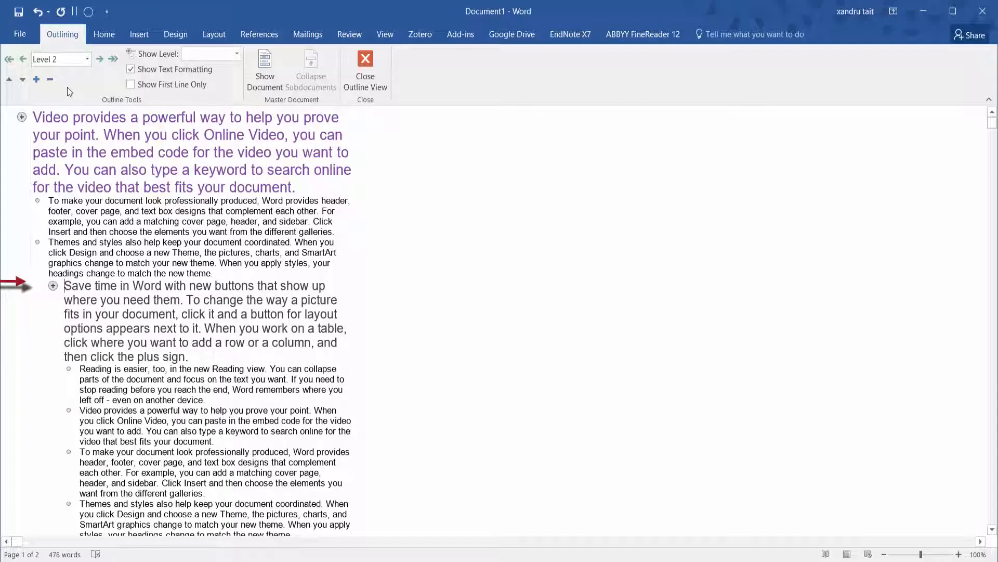
Step: Select the "Save time in Word" section and toggle its subordinate text, leaving it collapsed
left_click(55, 286)
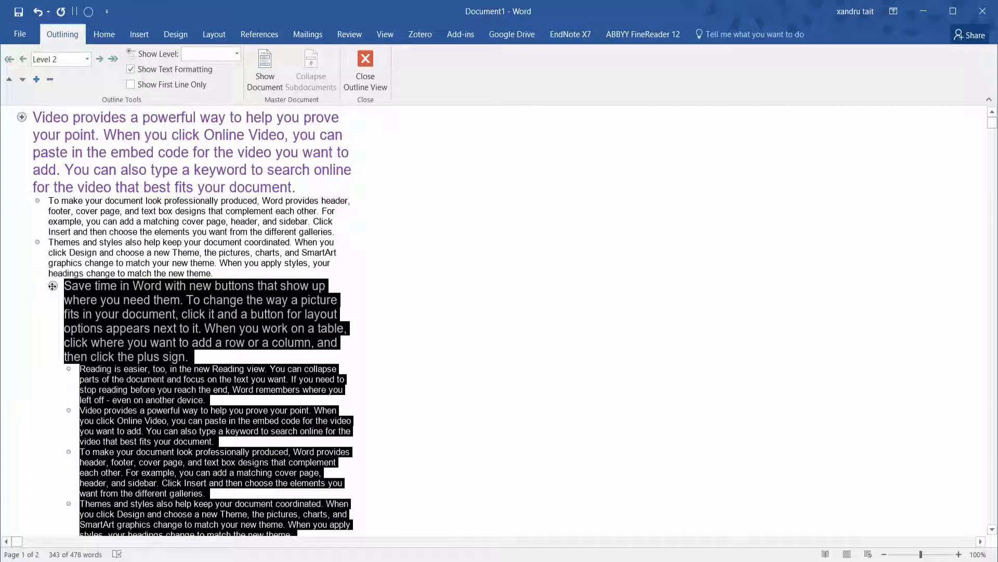
double_click(53, 286)
double_click(53, 286)
double_click(52, 286)
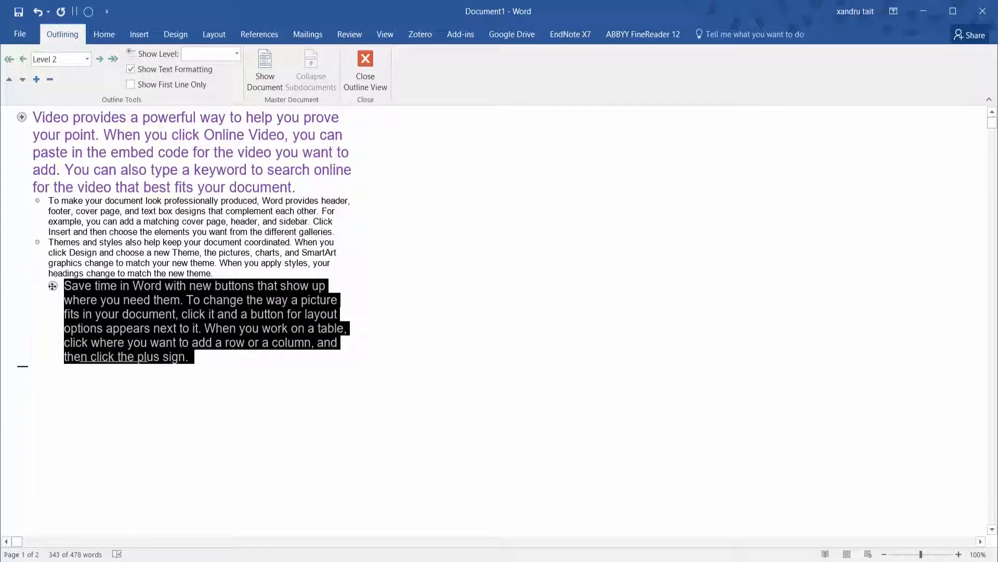
Step: Expand the "Save time in Word" section and move its "Reading is easier" paragraph up to directly below the Level 1 heading
double_click(53, 286)
left_click(55, 300)
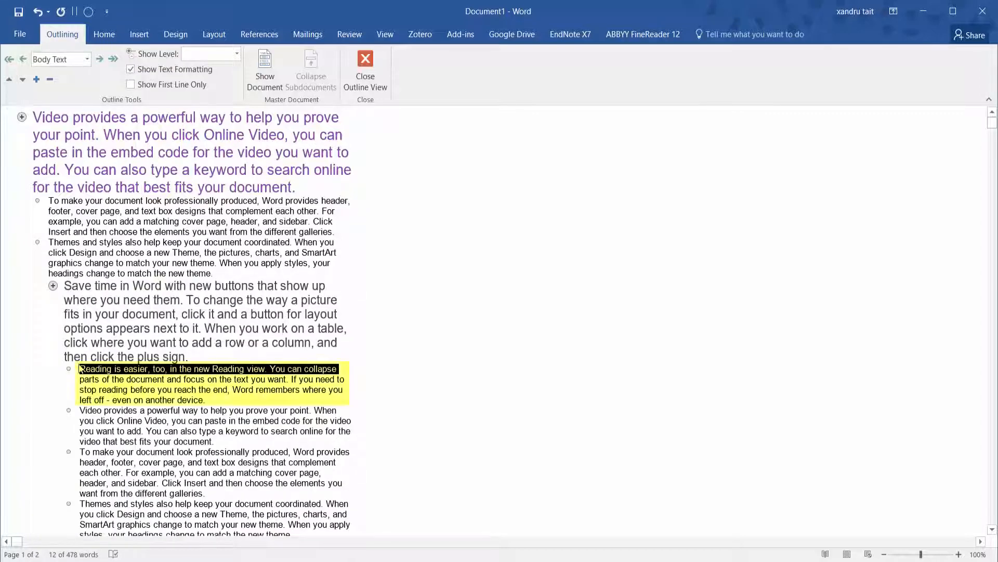
left_click(80, 366)
left_click(8, 79)
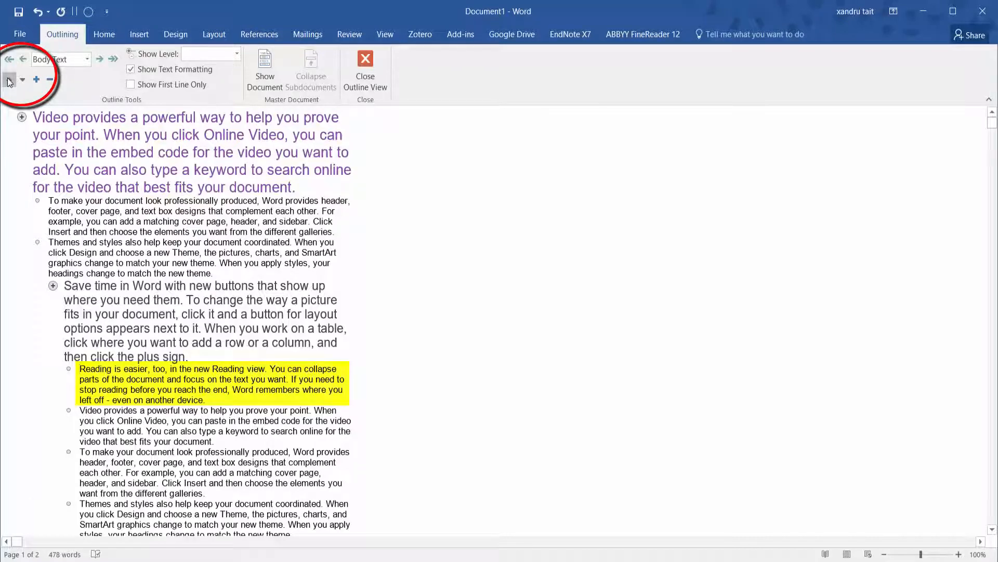
left_click(8, 79)
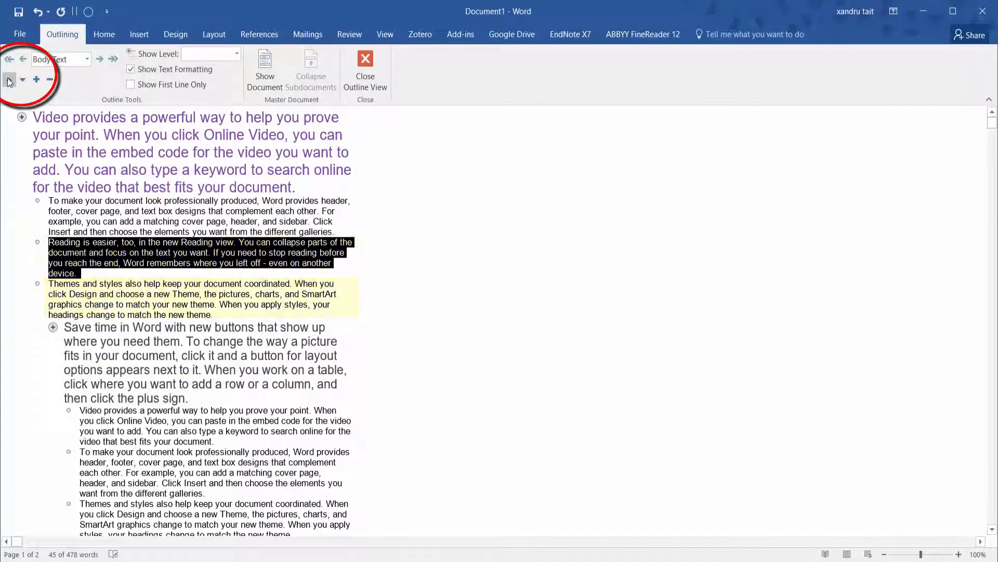
left_click(8, 79)
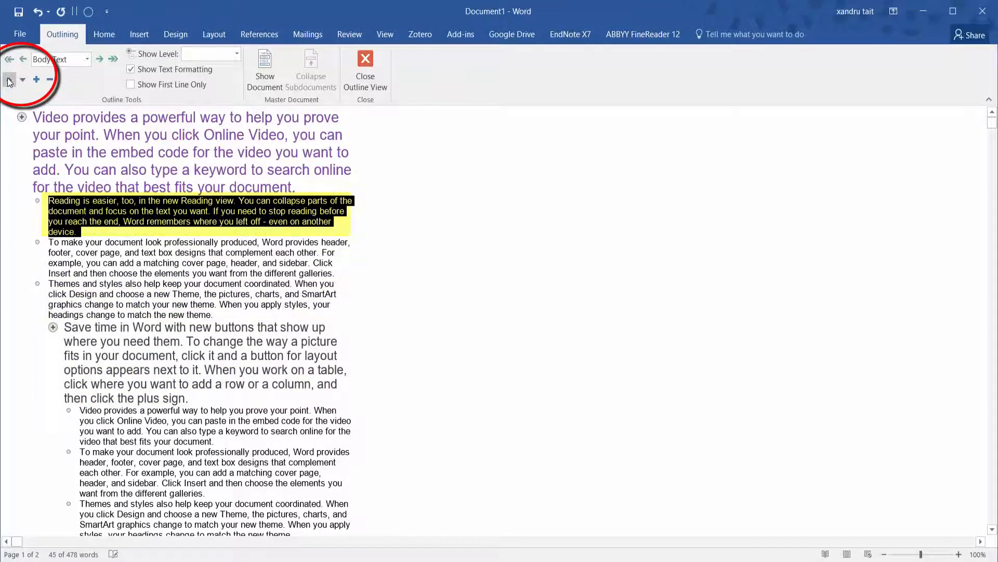
left_click(387, 228)
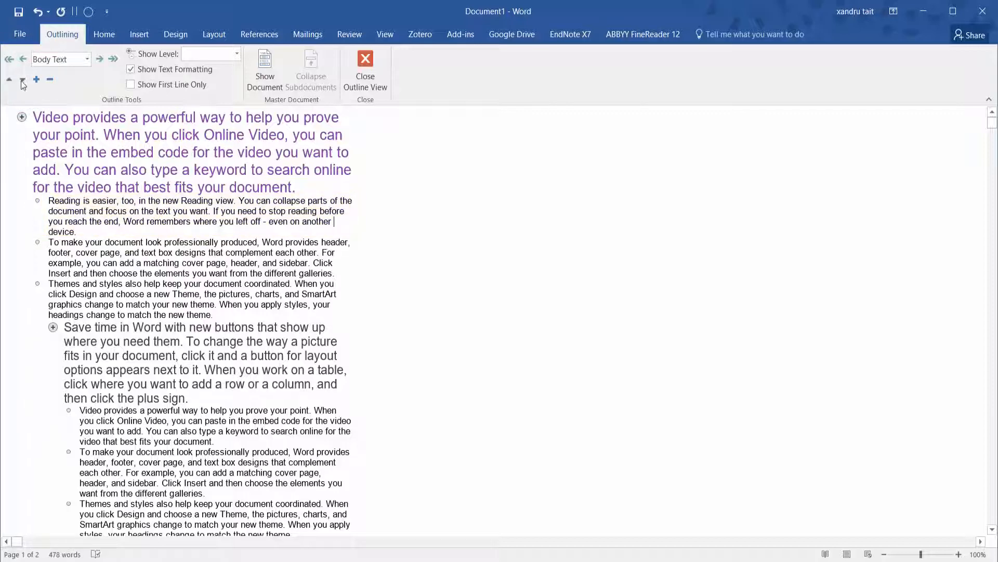
Step: Limit the outline display to Level 1 and restore it to All Levels
left_click(236, 54)
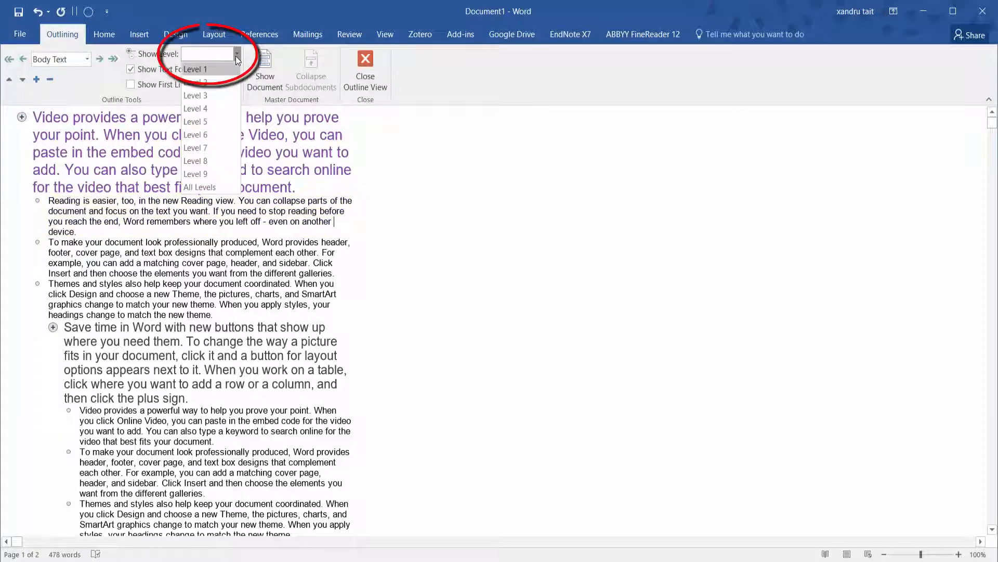
left_click(205, 66)
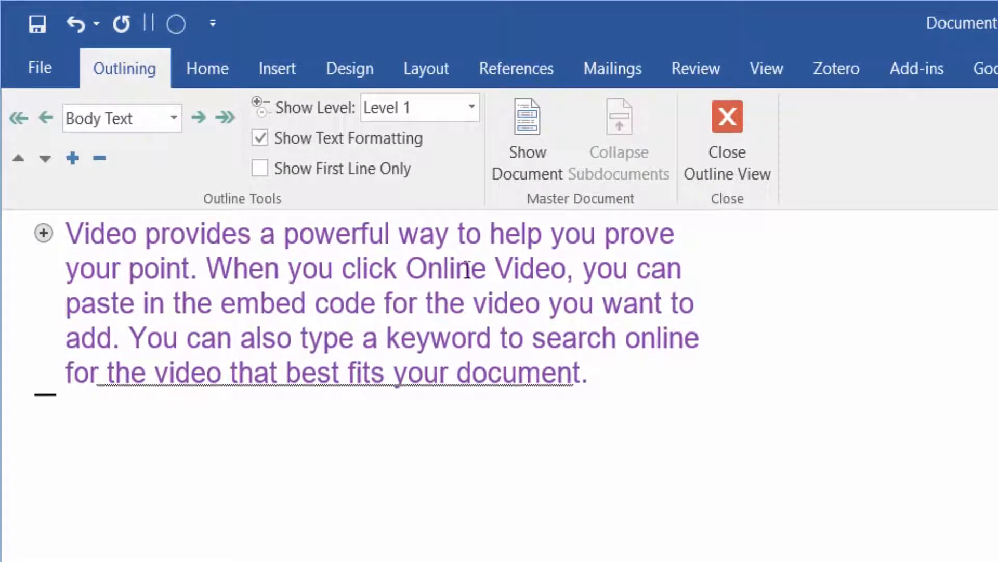
left_click(472, 107)
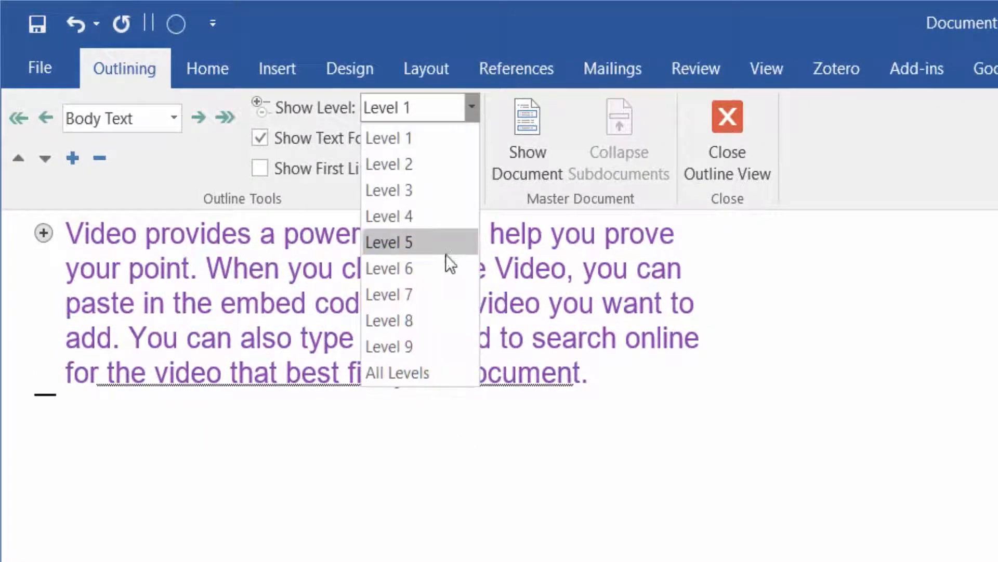
left_click(425, 369)
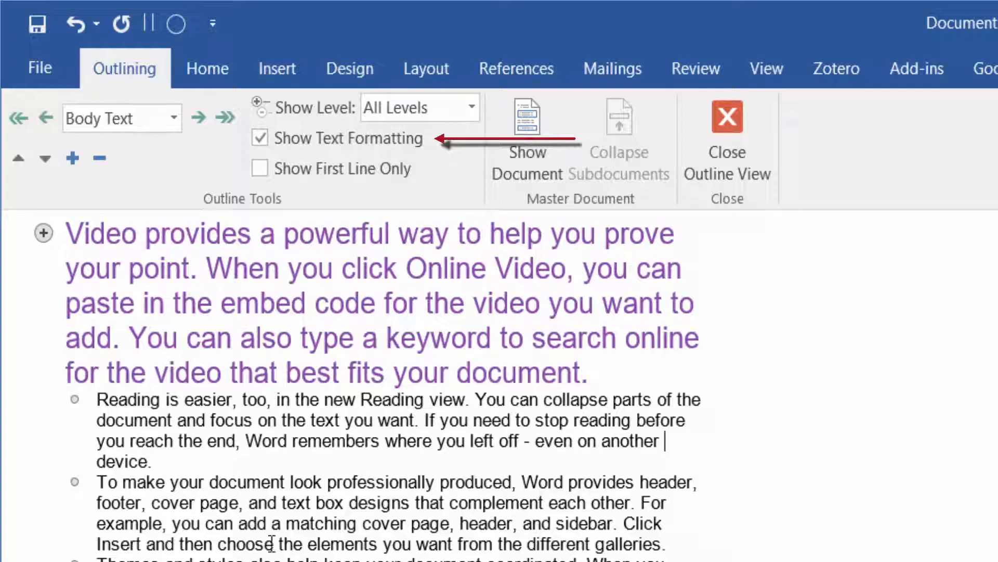
Step: Preview the outline without text formatting and with only first lines shown, restoring the formatted full text each time
left_click(260, 134)
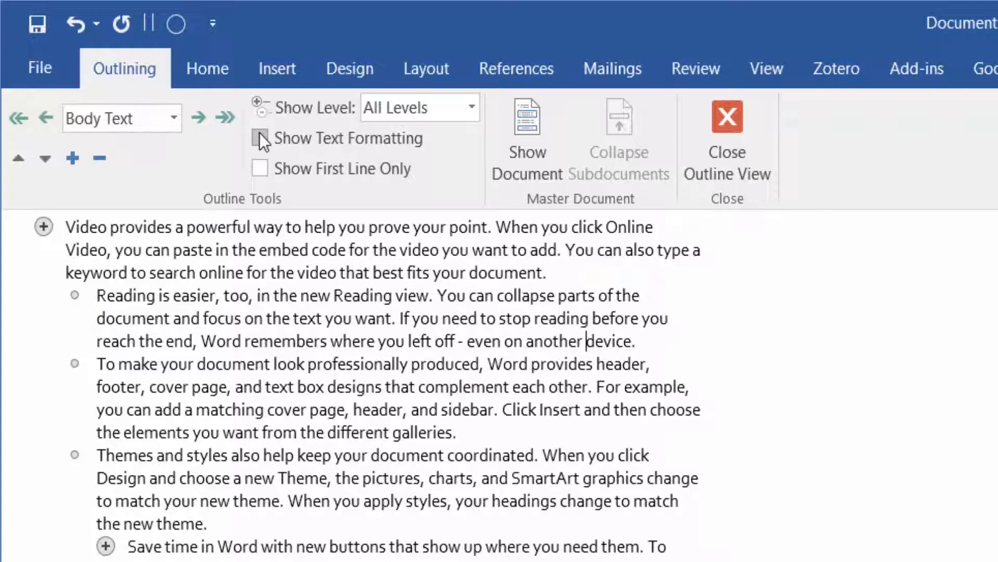
left_click(260, 134)
left_click(269, 164)
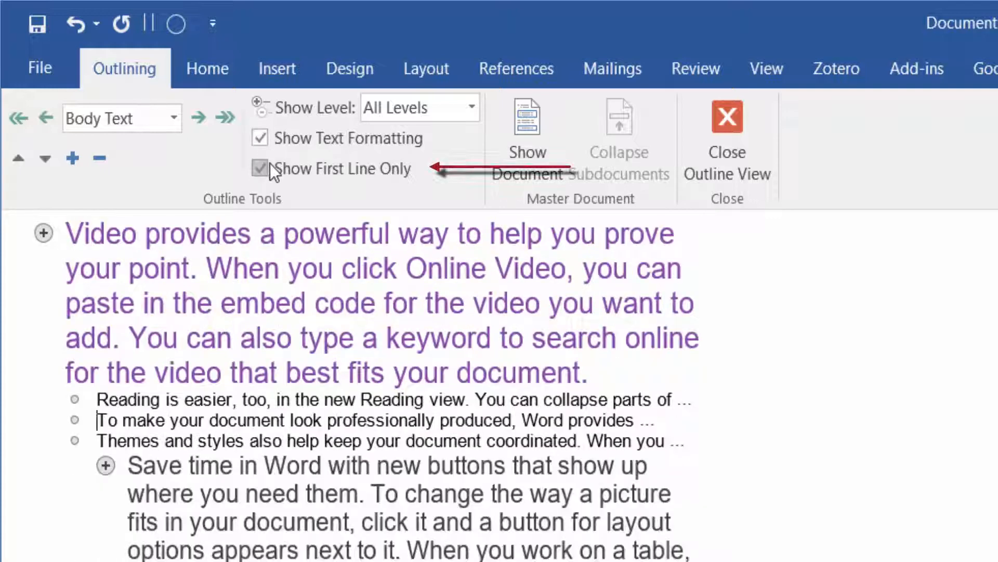
left_click(270, 164)
left_click(94, 401)
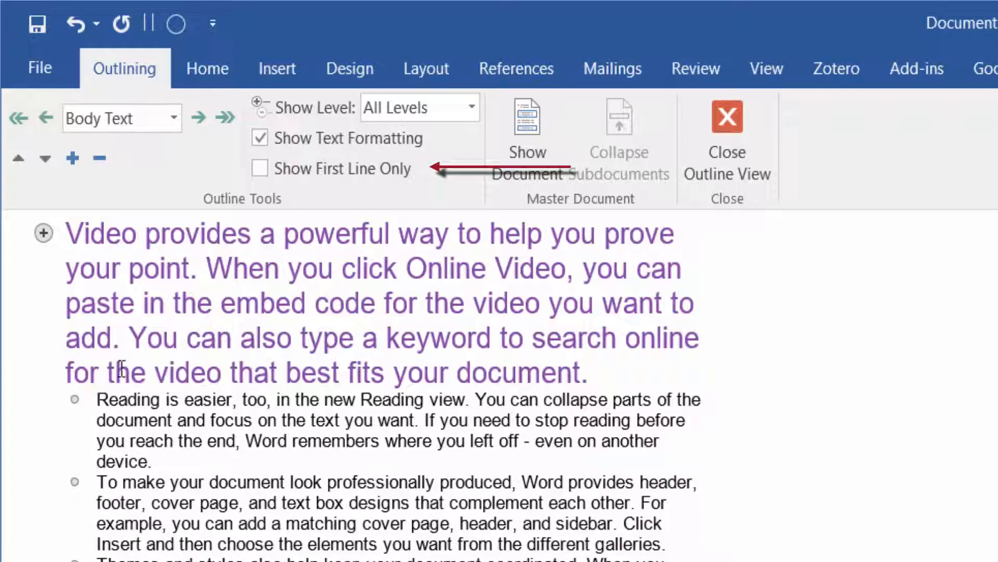
key("shift+End")
left_click(264, 172)
left_click(264, 173)
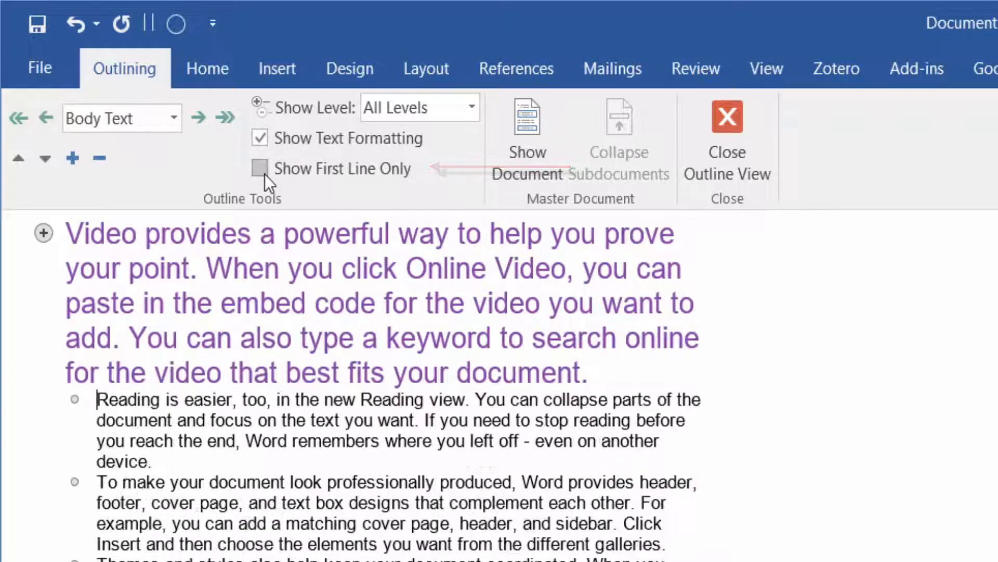
left_click(264, 174)
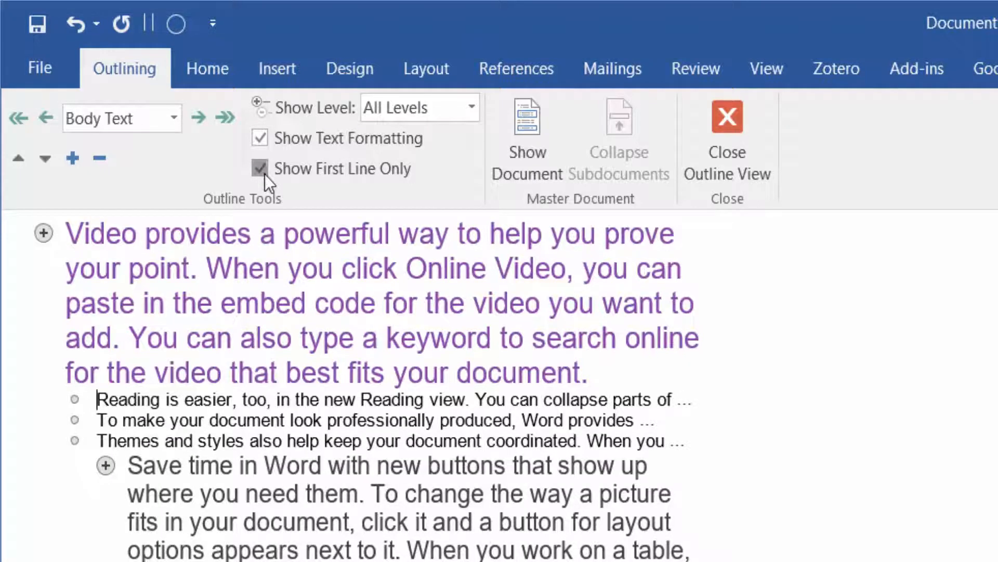
left_click(264, 174)
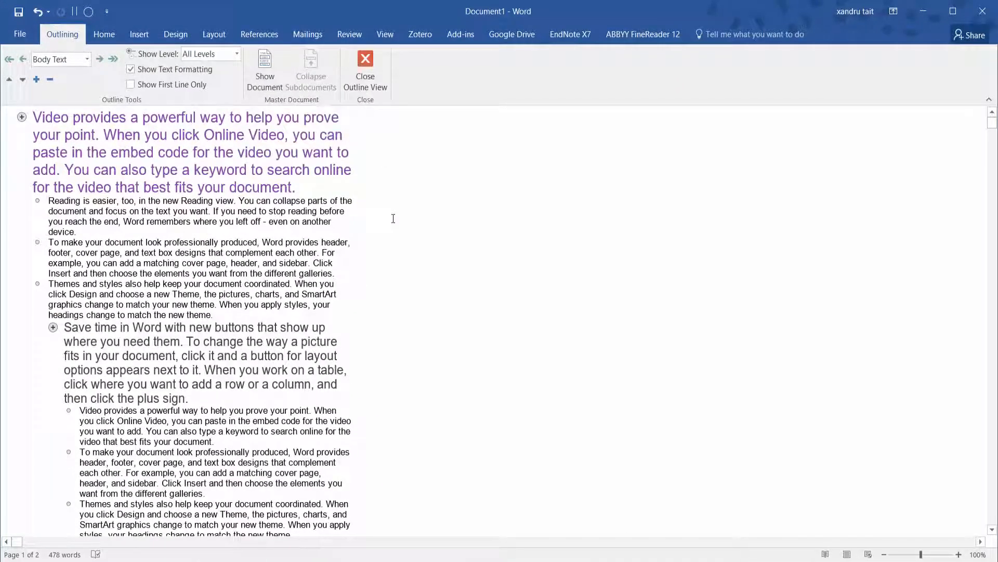
Step: Show the master document commands and look at the Insert Subdocument dialog without inserting a file
left_click(273, 82)
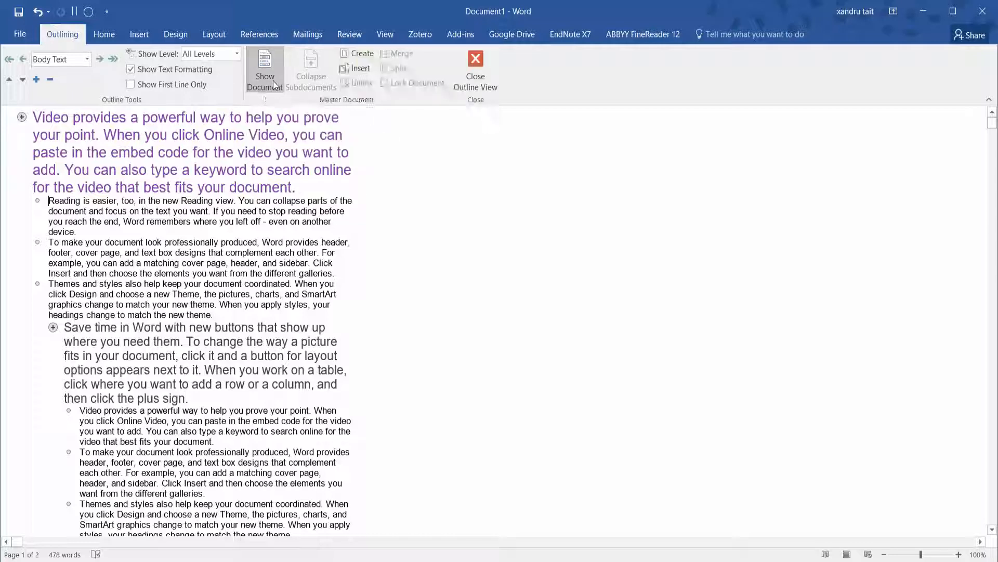
left_click(350, 68)
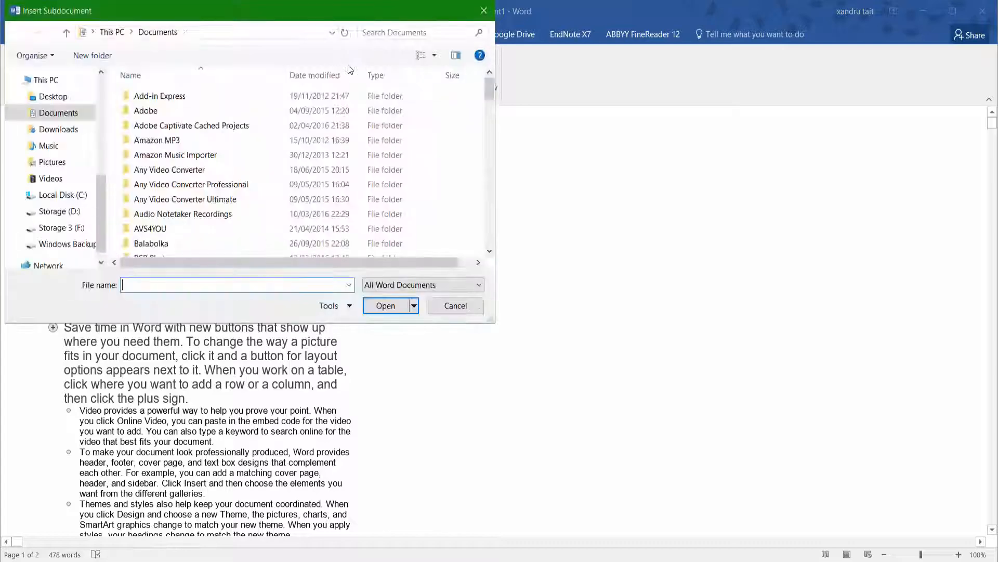
left_click(465, 308)
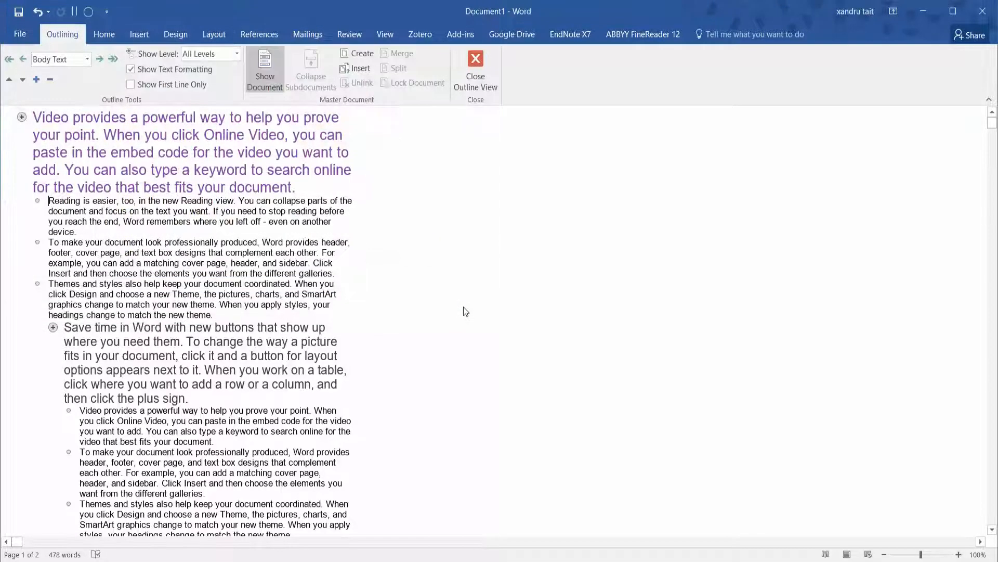
Step: Close Outline view and preview the document in Draft view, ending in Print Layout
left_click(473, 60)
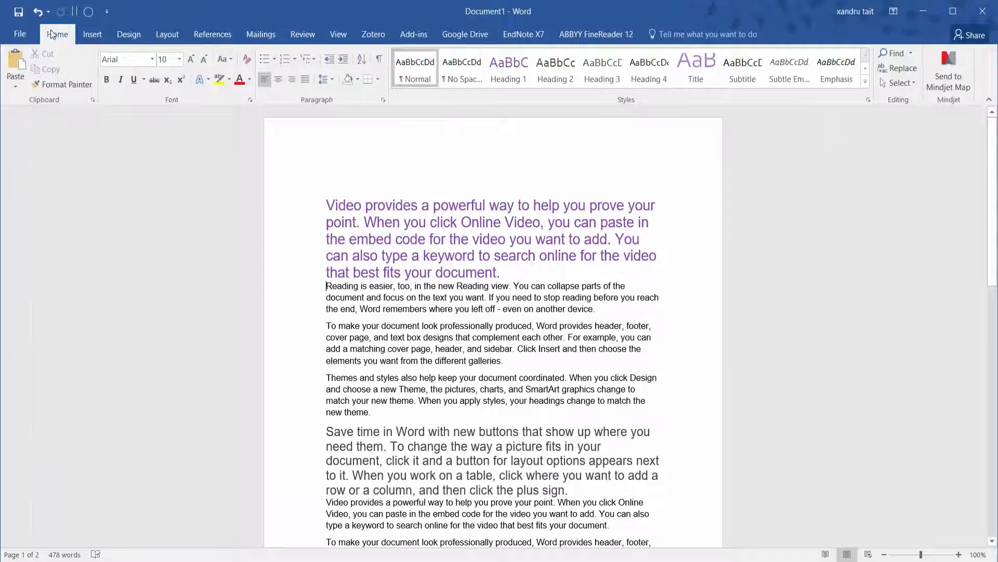
left_click(337, 34)
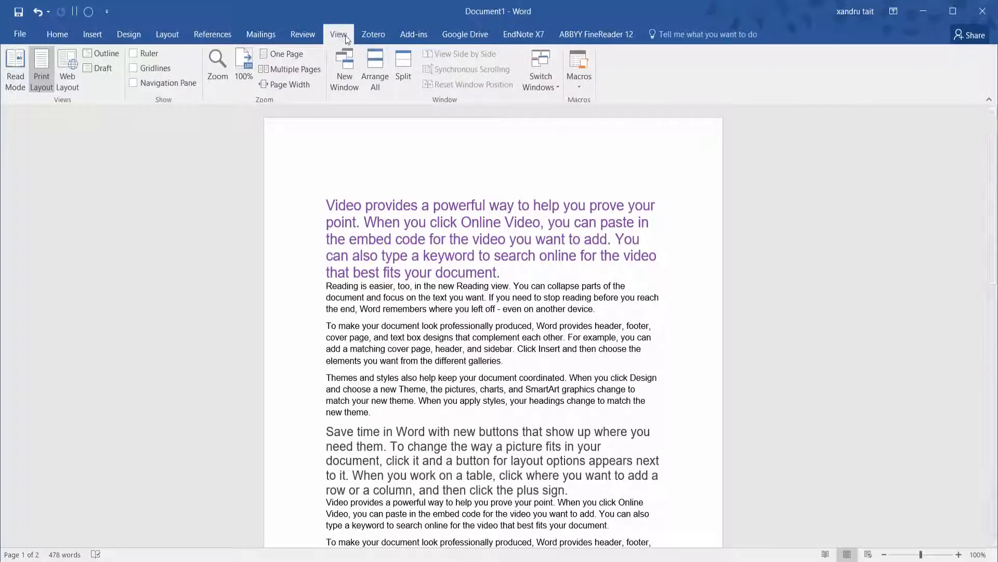
left_click(106, 65)
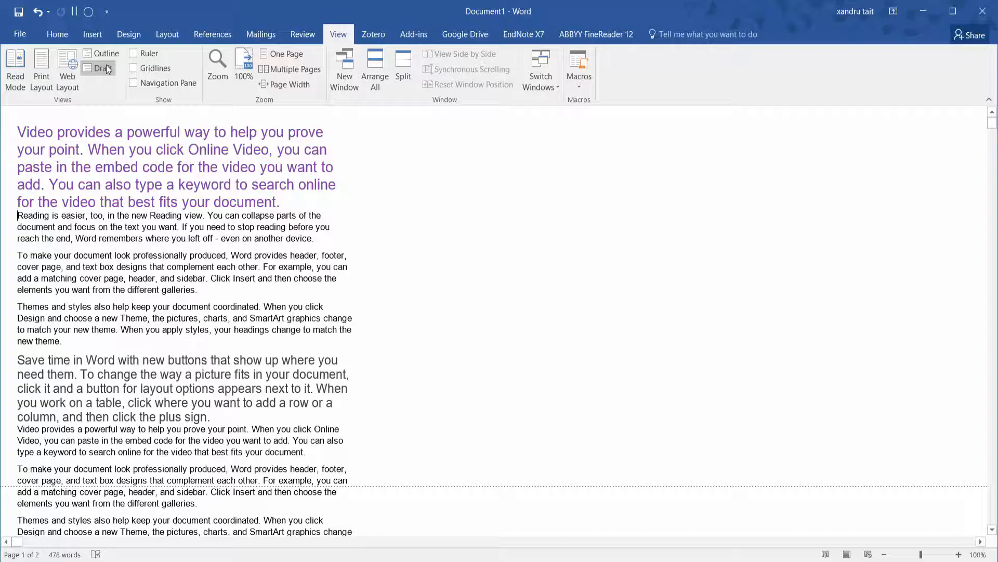
left_click(44, 59)
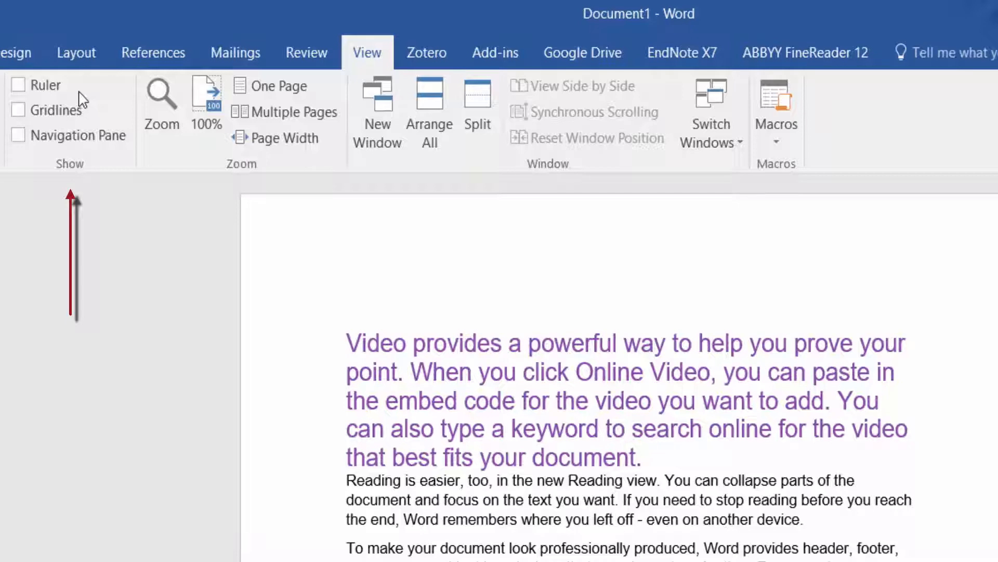
Step: Toggle the ruler on and off, trying its right indent marker, and toggle the page gridlines on and off
left_click(17, 86)
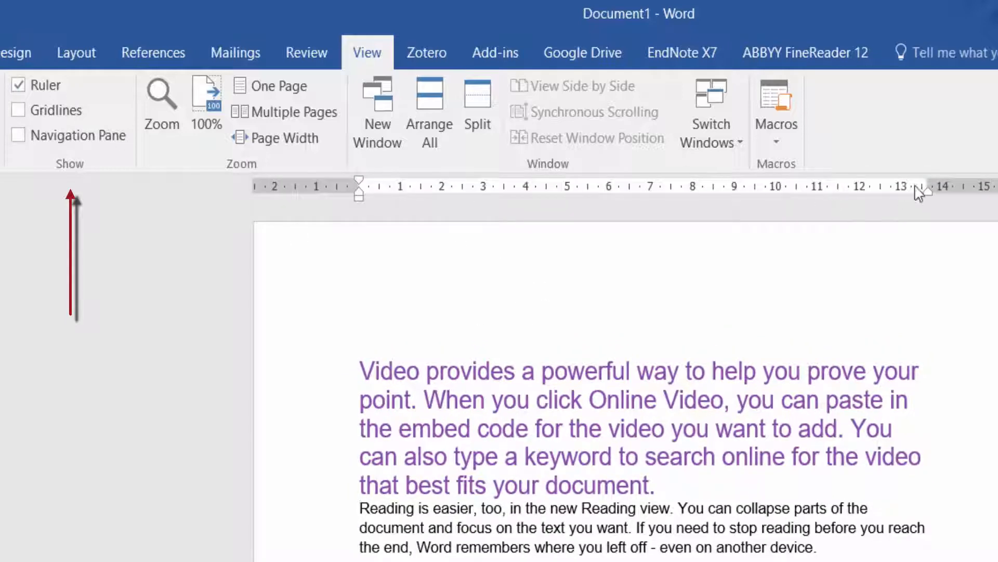
mouse_move(930, 192)
left_mouse_down()
mouse_move(974, 190)
mouse_move(928, 194)
left_mouse_up()
left_click(20, 86)
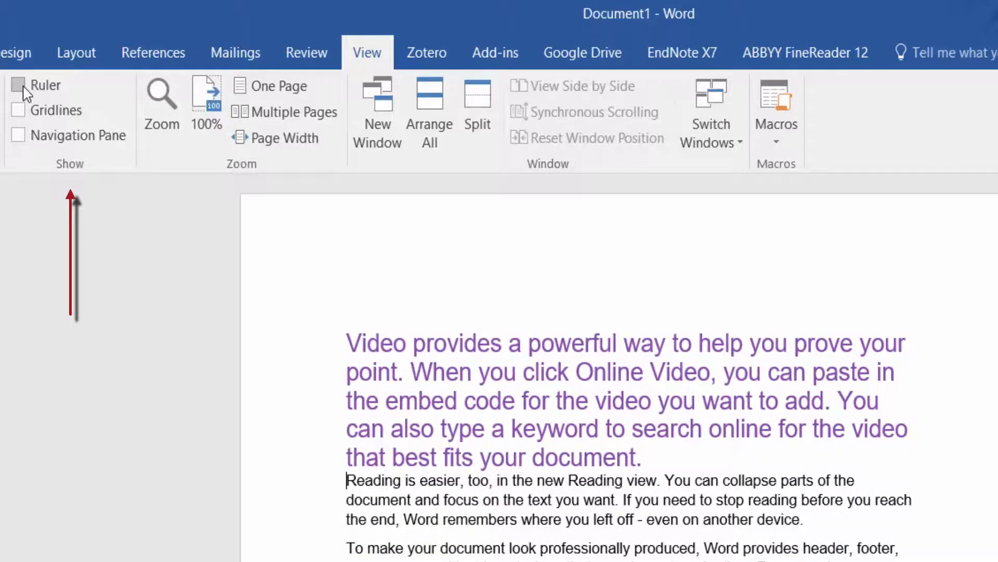
left_click(19, 109)
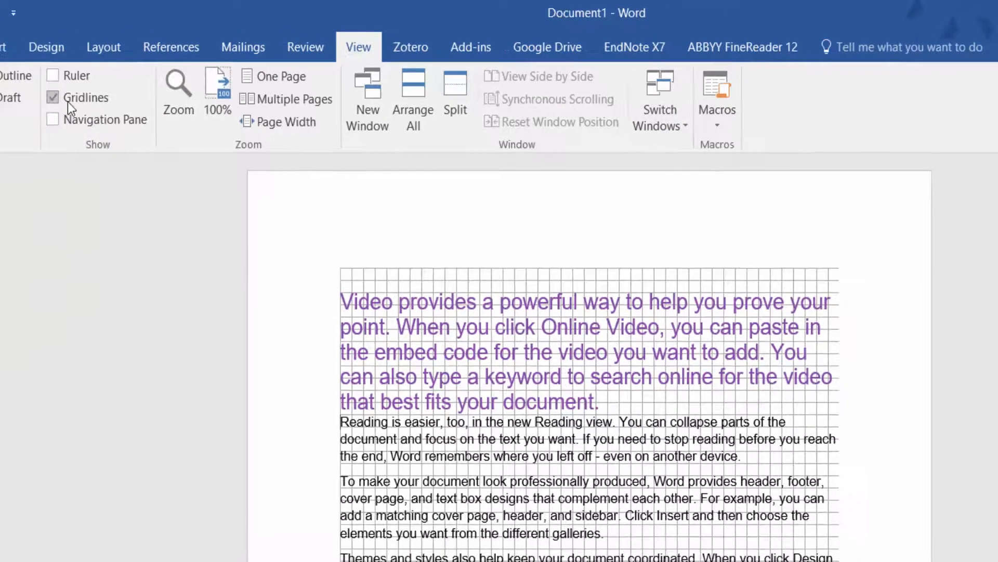
left_click(18, 110)
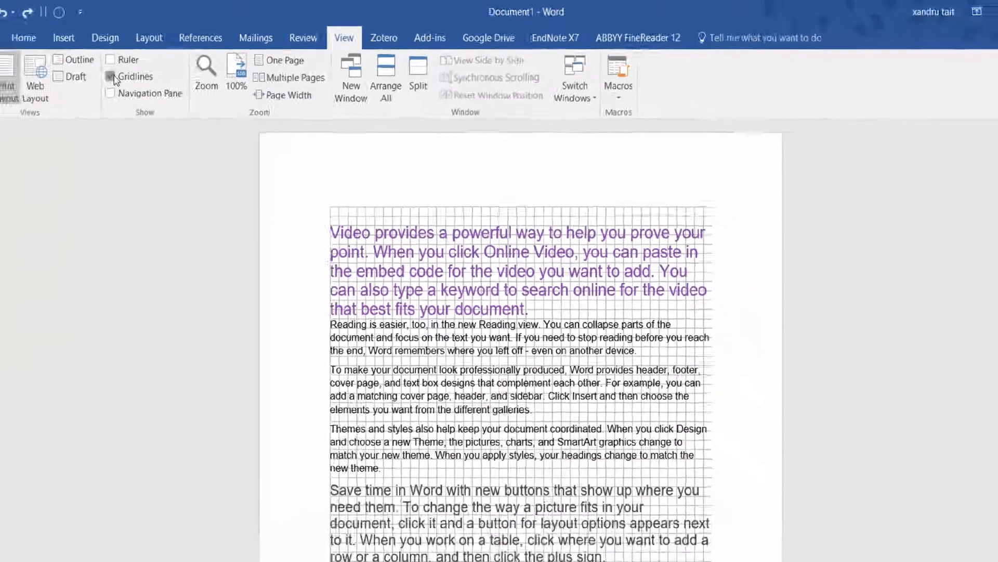
Step: Show the Navigation pane, look through its Pages, Results and Headings lists, and close the pane
left_click(140, 85)
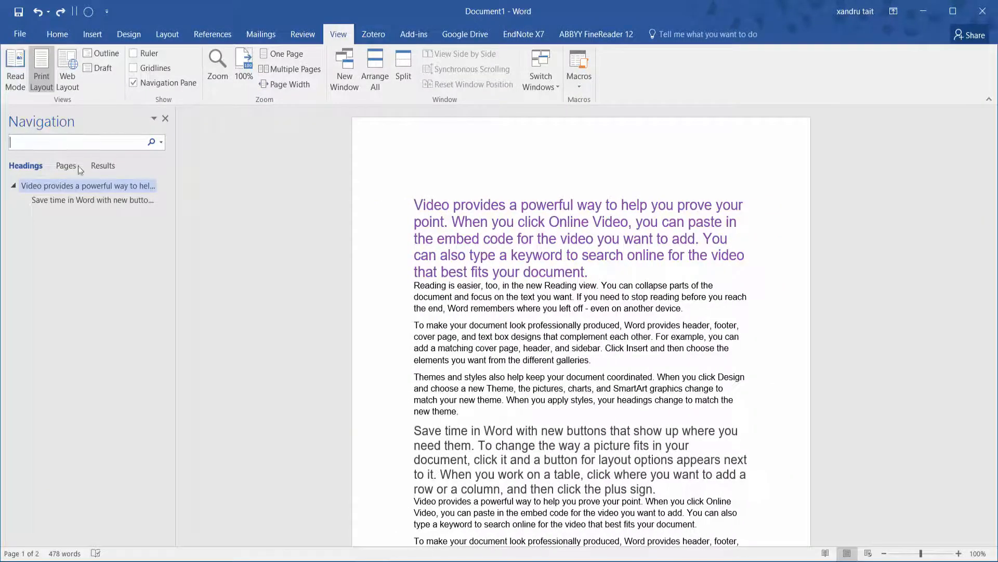
left_click(68, 165)
left_click(99, 165)
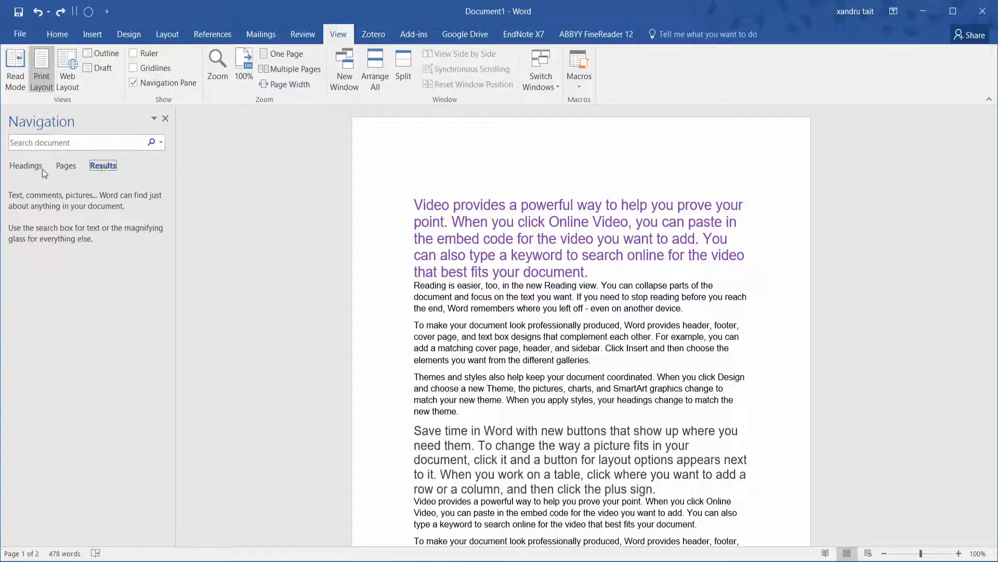
left_click(36, 165)
left_click(104, 147)
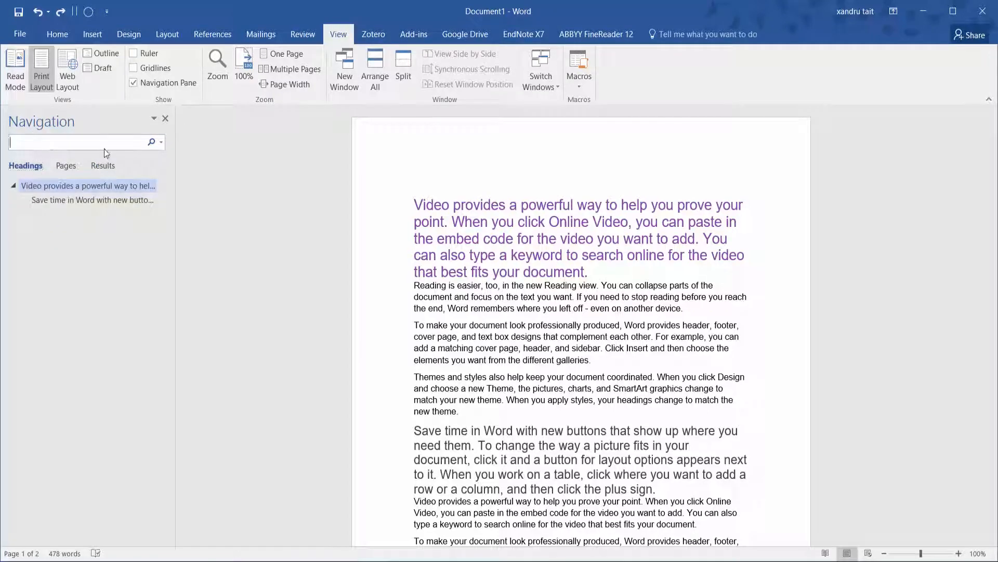
left_click(164, 119)
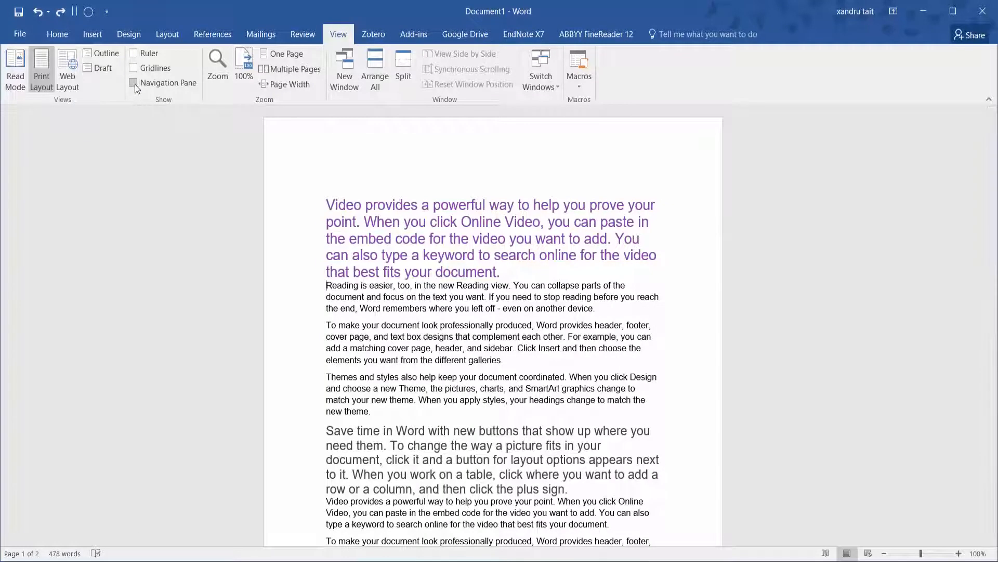
Step: Preview the 200%, 100% and 75% zoom presets and apply a custom zoom of 70% to the document
left_click(211, 59)
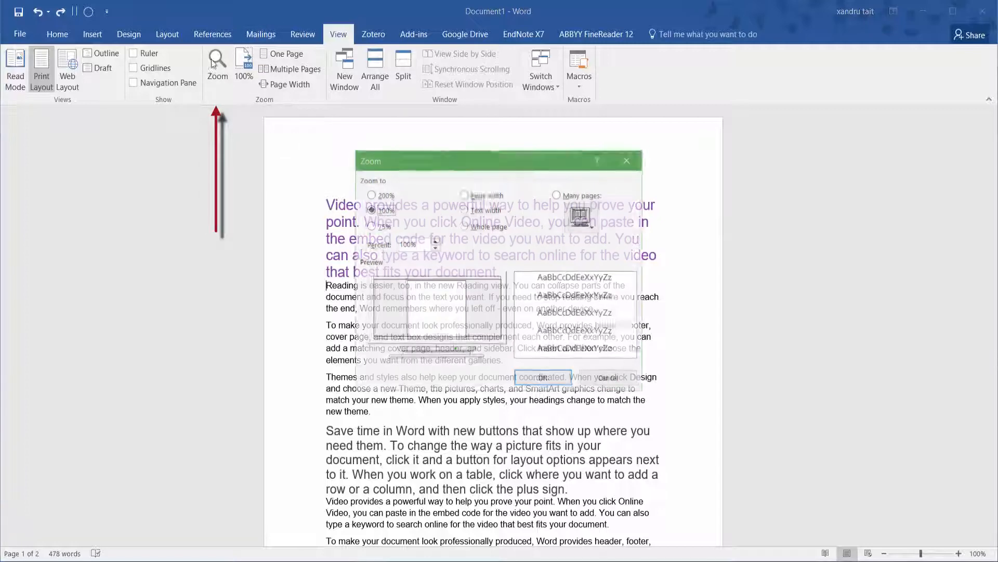
left_click(370, 194)
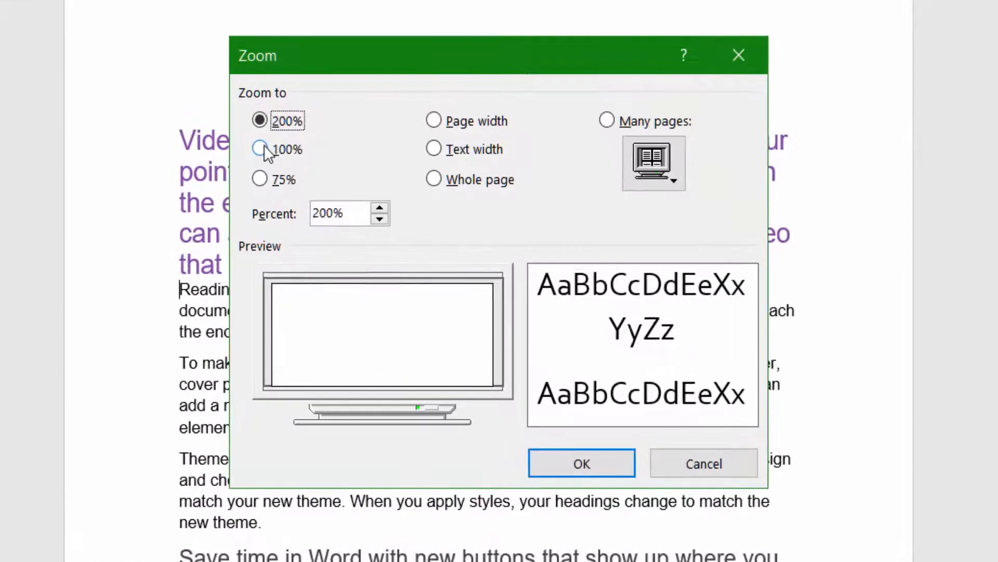
left_click(265, 149)
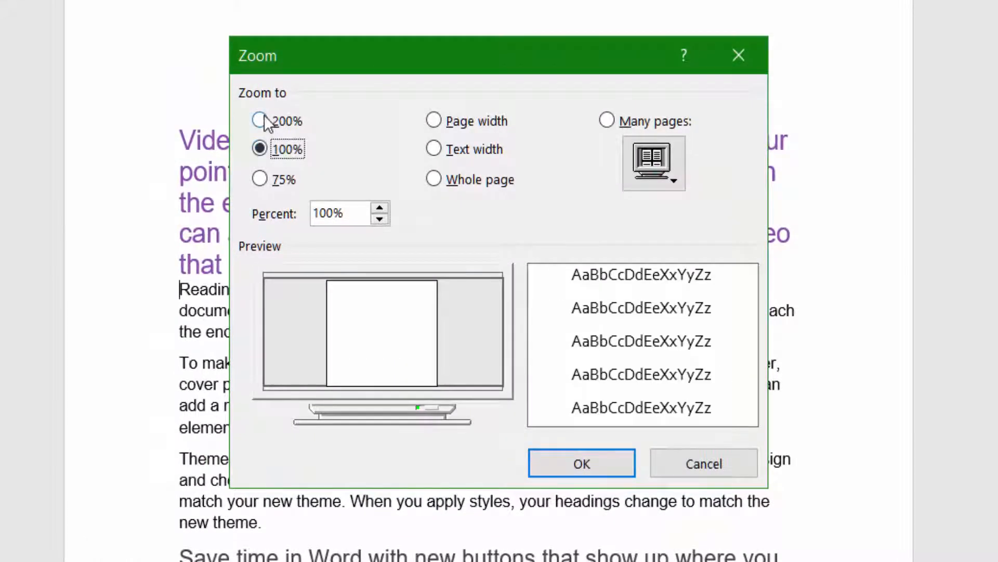
left_click(264, 120)
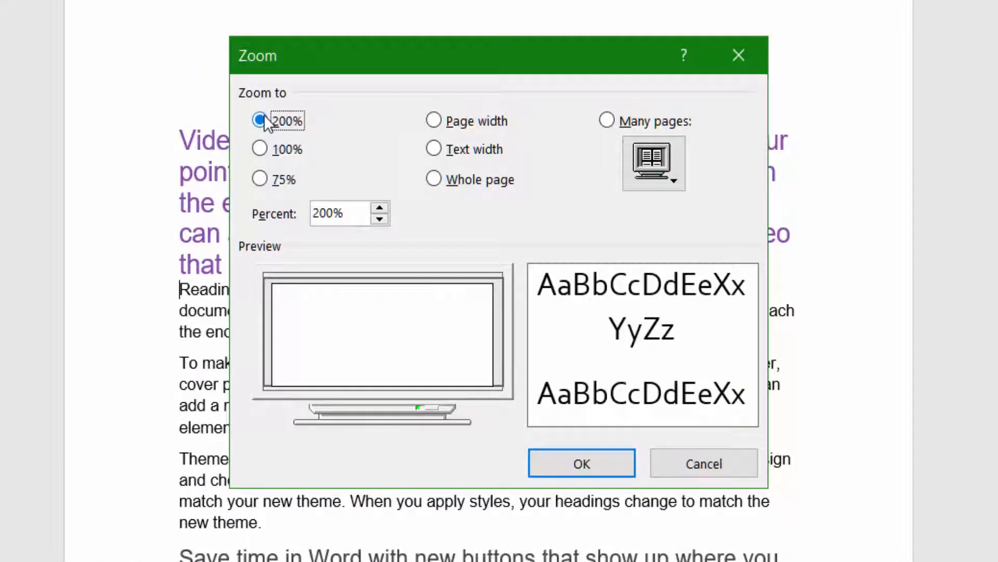
left_click(266, 179)
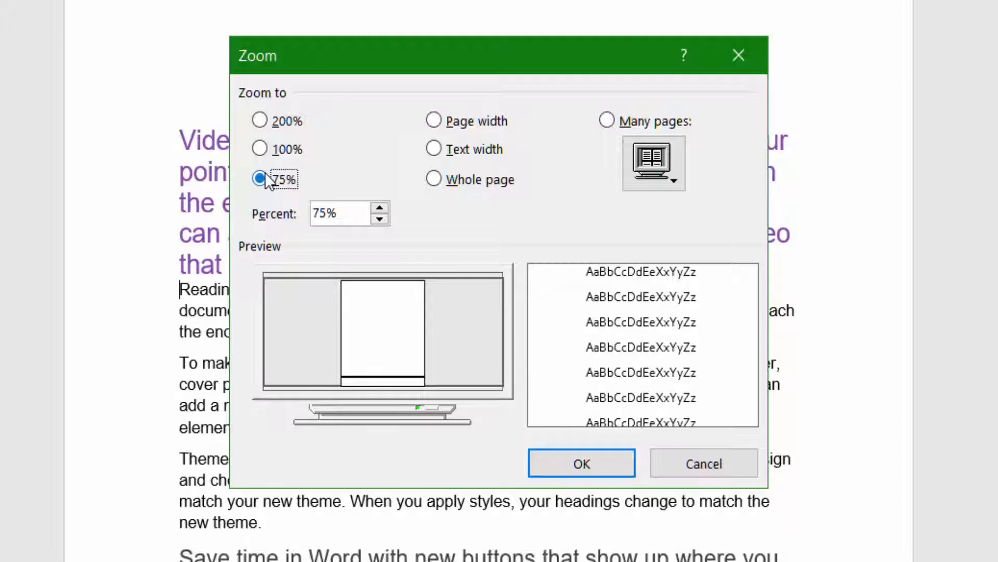
left_click(379, 219)
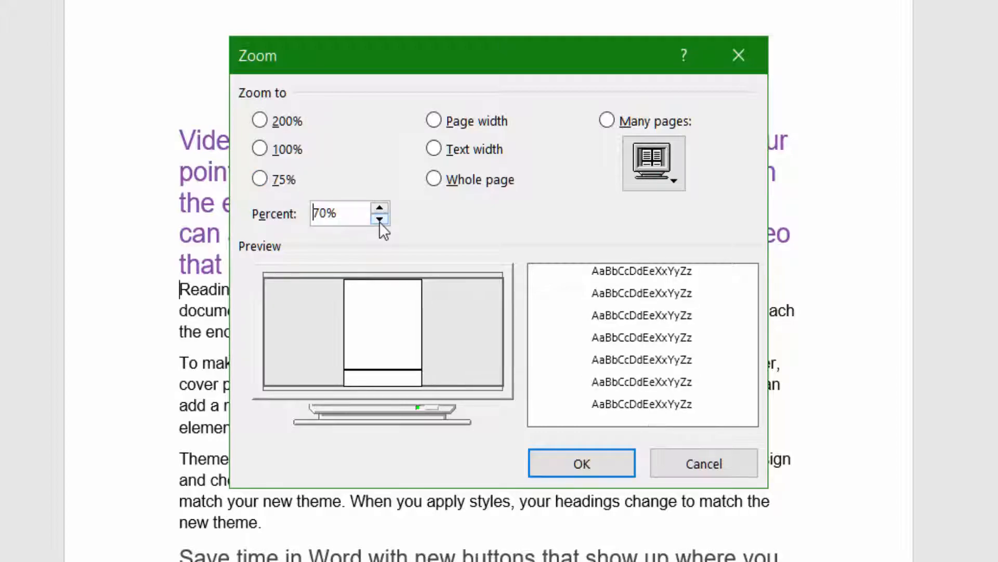
left_click(564, 469)
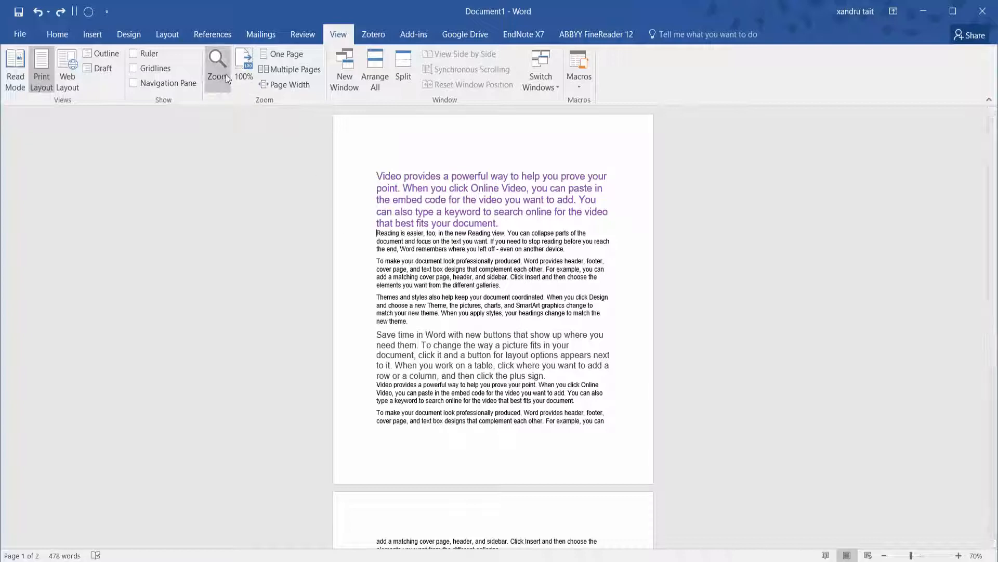
Step: Preview the 100% and Page width zoom options and apply the Text width zoom
left_click(225, 74)
left_click(370, 210)
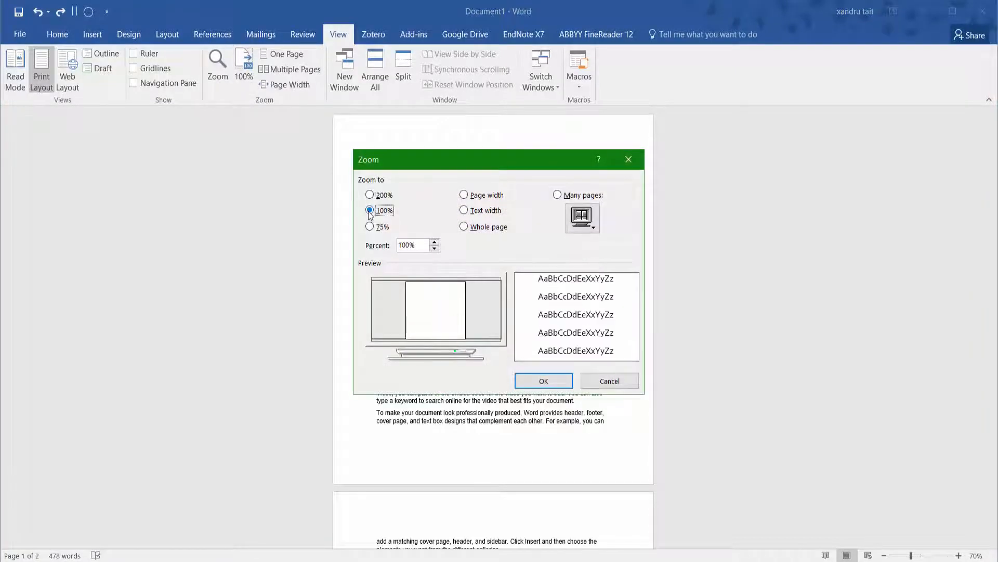
left_click(467, 196)
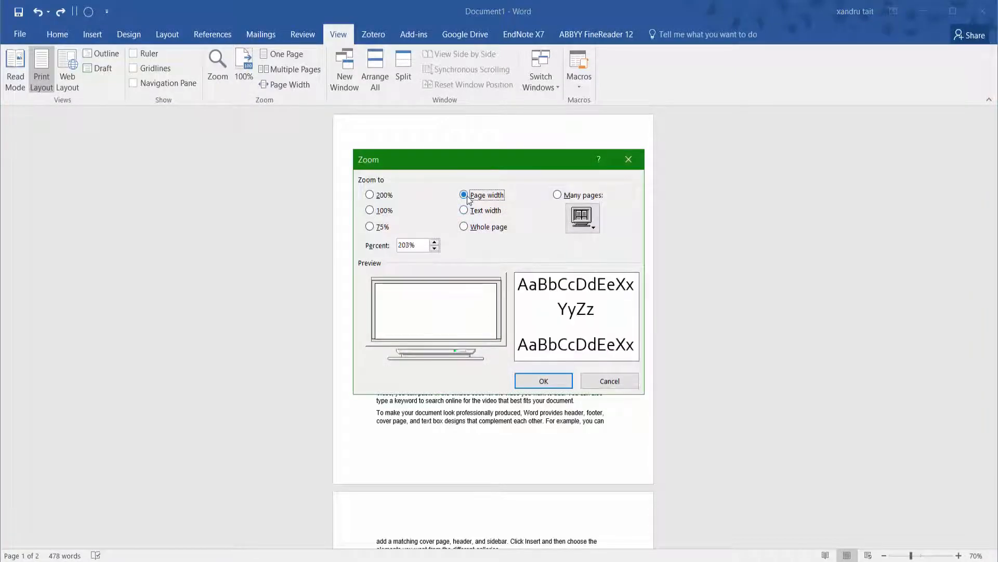
left_click(467, 211)
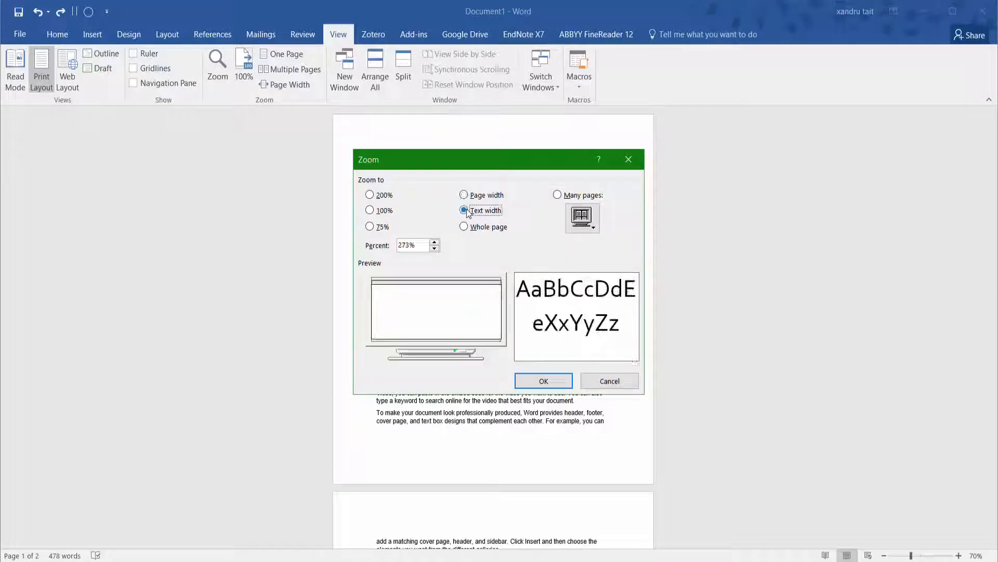
left_click(543, 380)
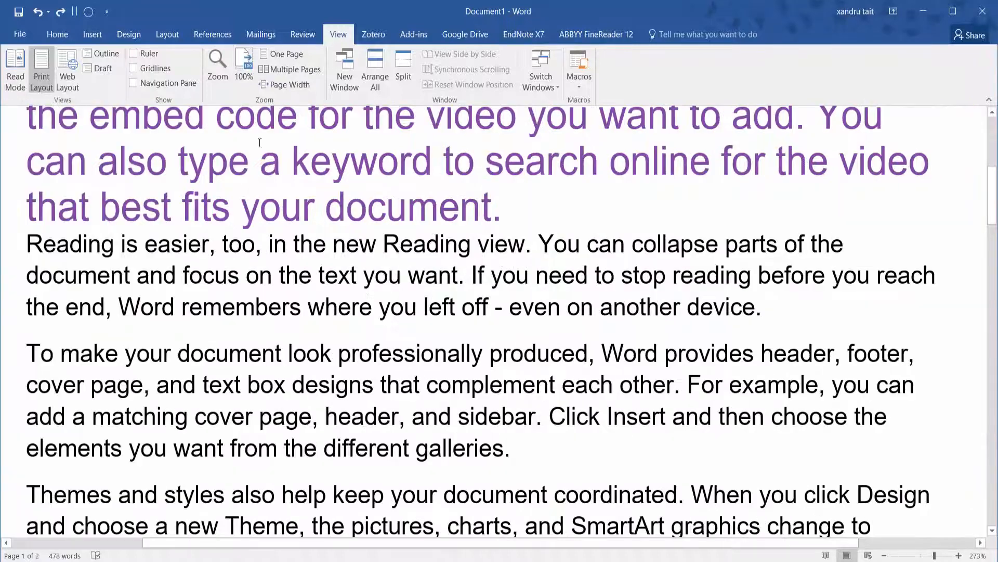
Step: Apply the Whole page zoom followed by the Many pages zoom, and place the cursor on the second page
left_click(219, 67)
left_click(464, 227)
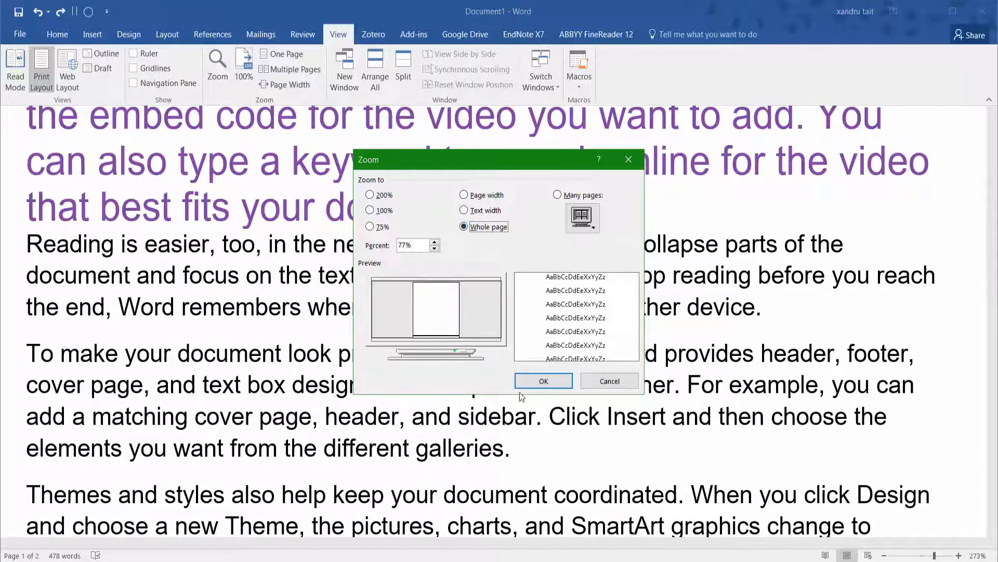
left_click(528, 381)
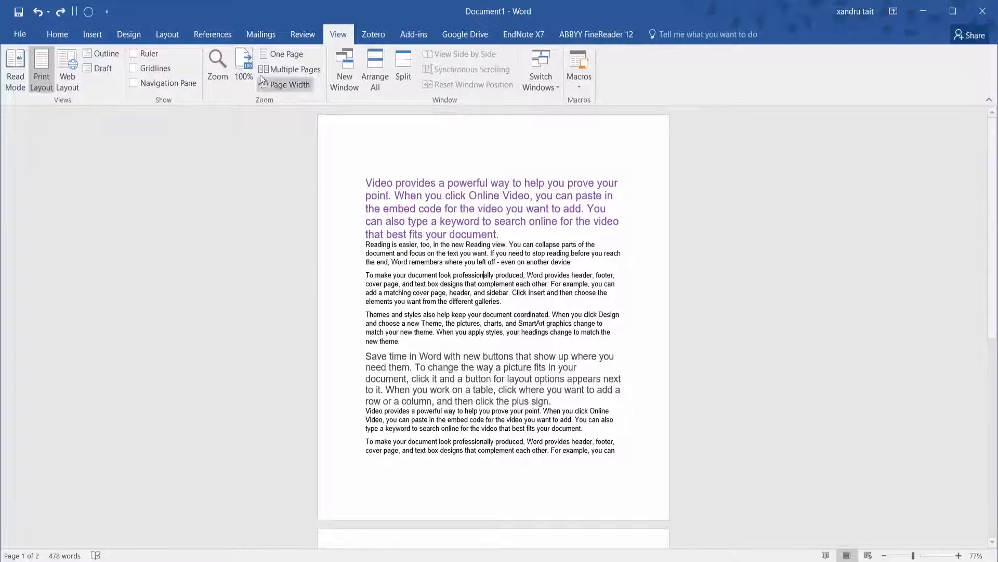
left_click(220, 66)
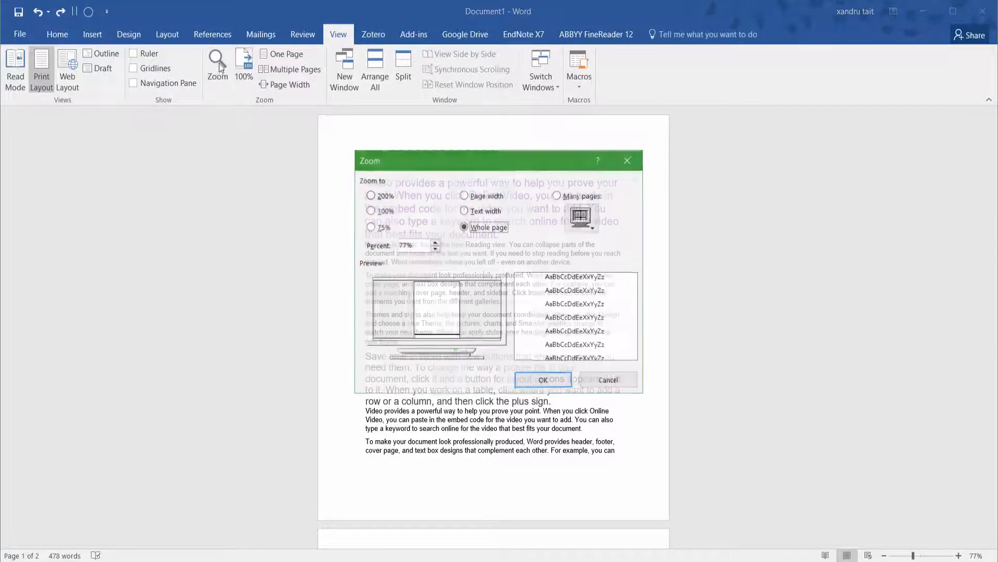
left_click(557, 196)
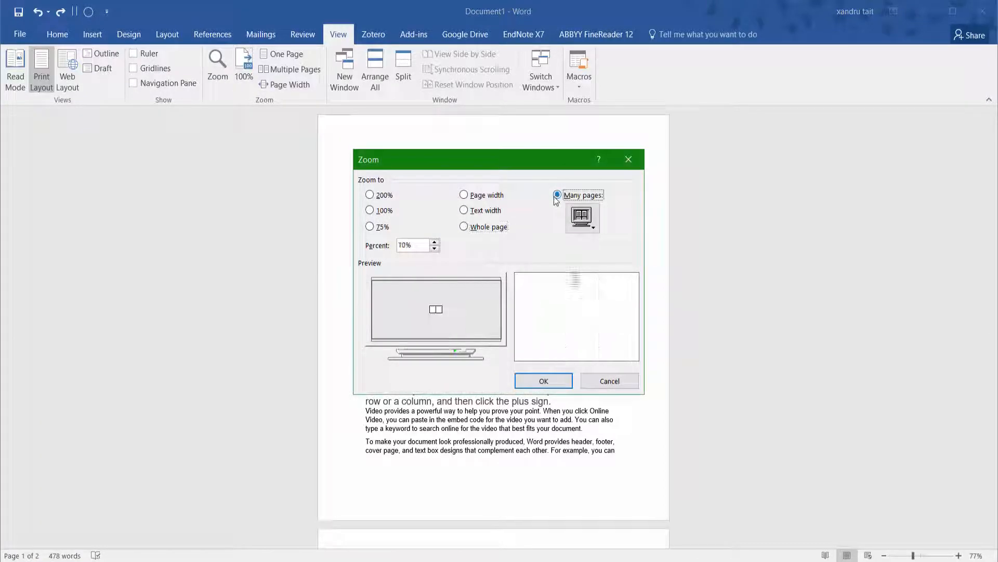
left_click(555, 378)
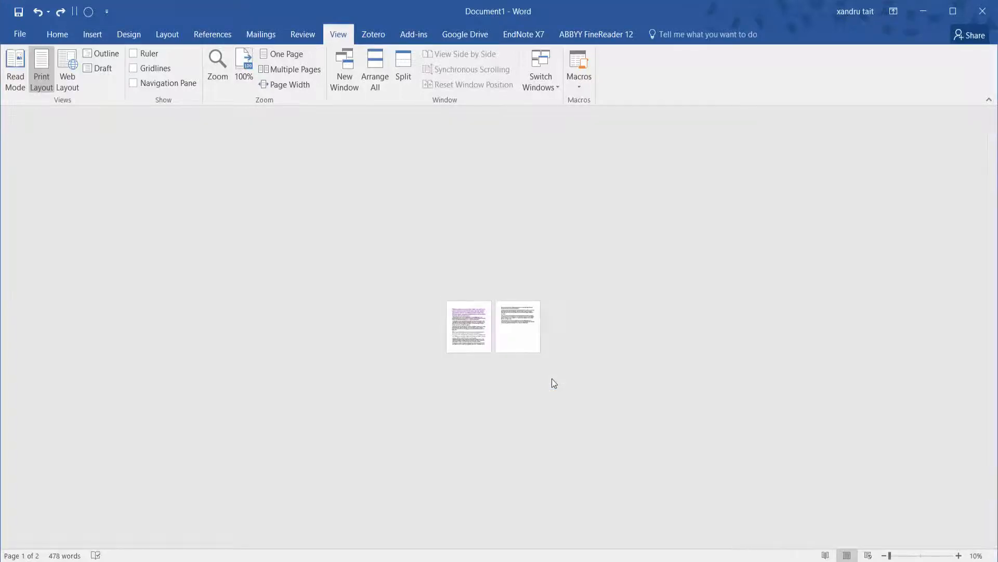
left_click(513, 330)
Step: Set the zoom to 100%, apply the Whole page zoom, and return the document to 100%
left_click(211, 64)
left_click(375, 213)
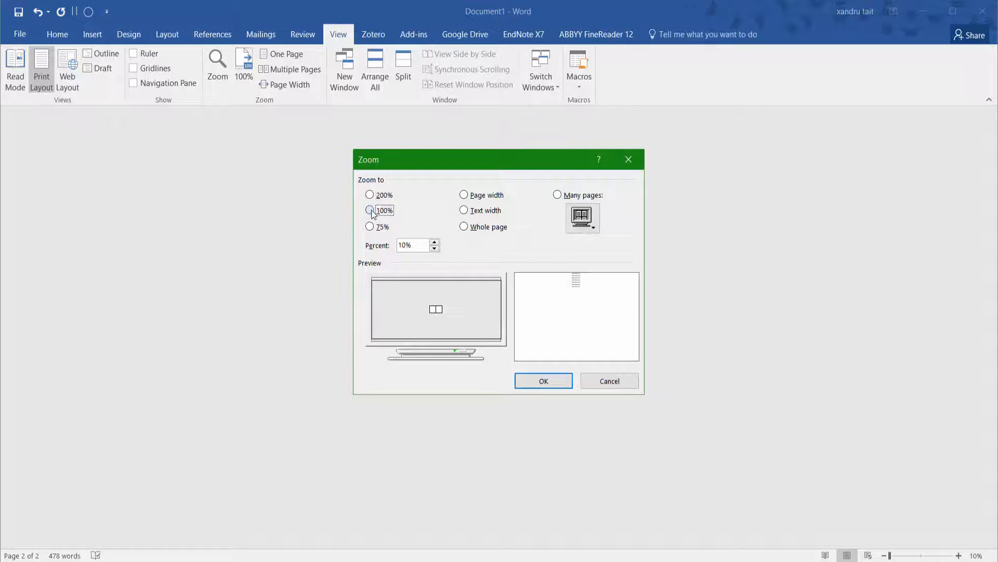
left_click(548, 374)
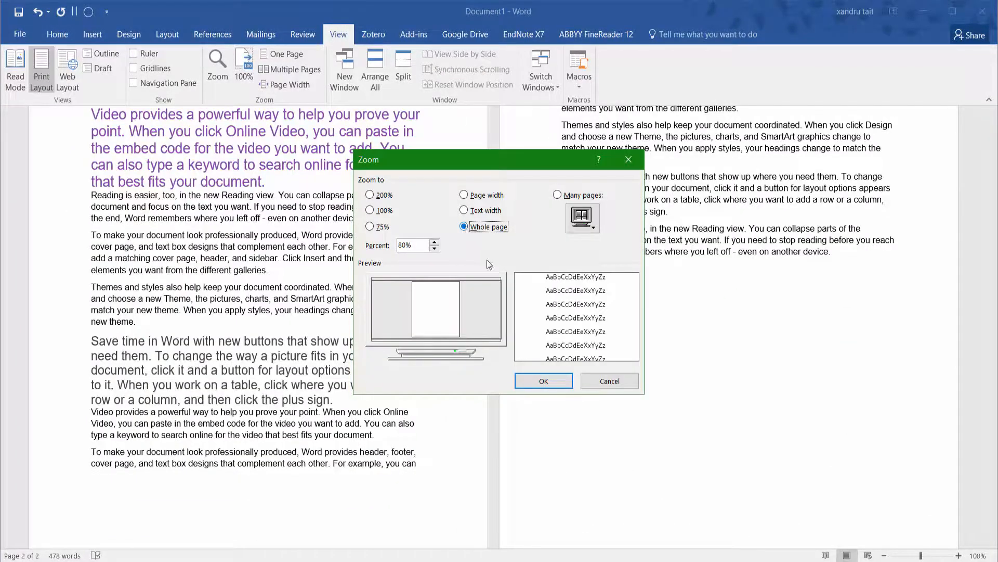
left_click(484, 226)
left_click(544, 381)
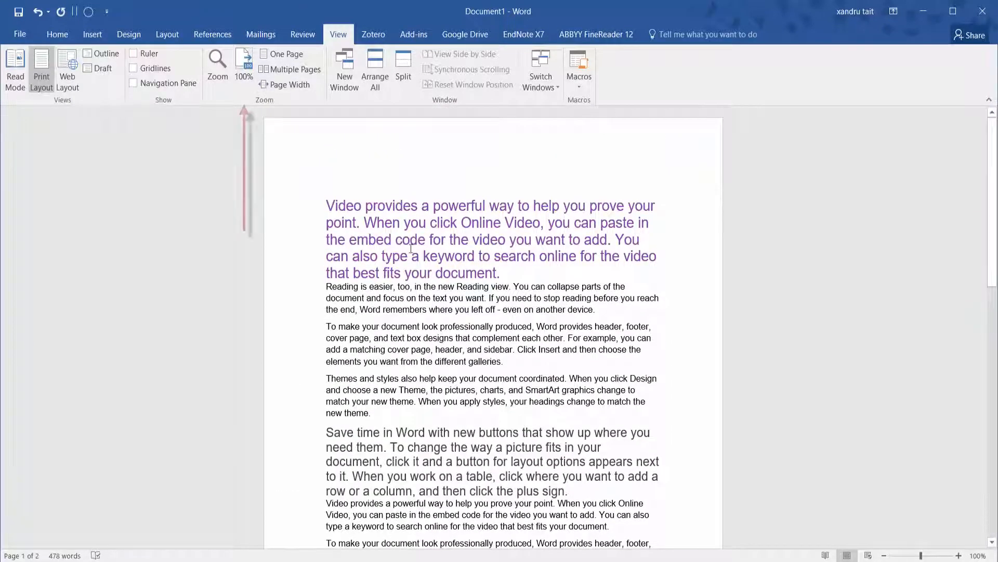
left_click(410, 253)
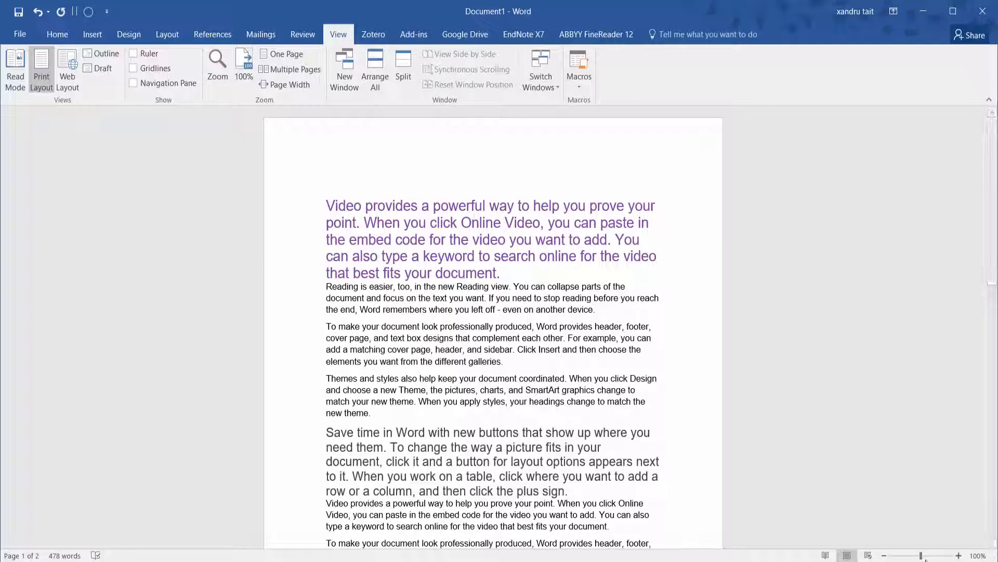
Step: Switch between the One Page and 100% zooms, ending with Multiple Pages shown side by side
left_click(273, 61)
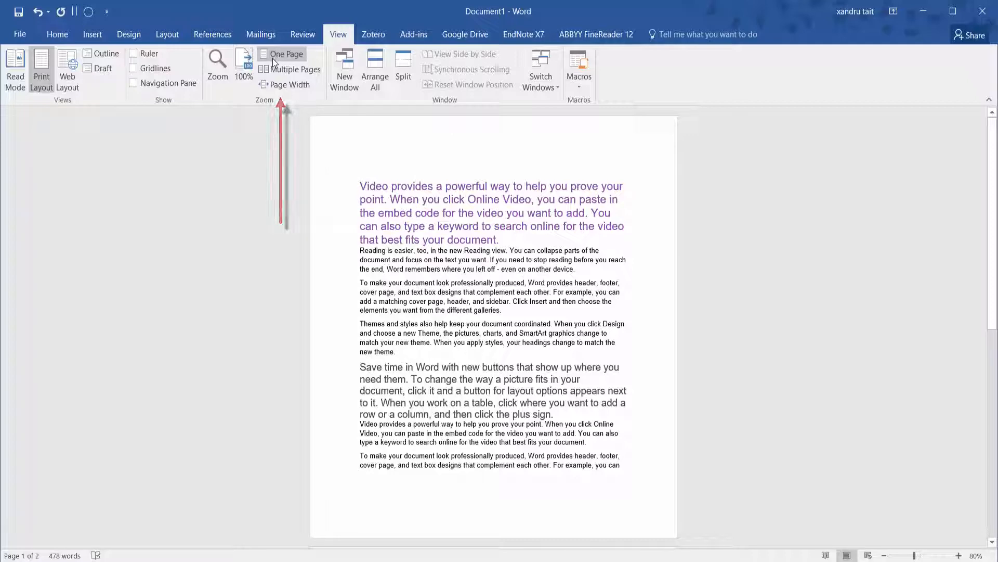
left_click(250, 58)
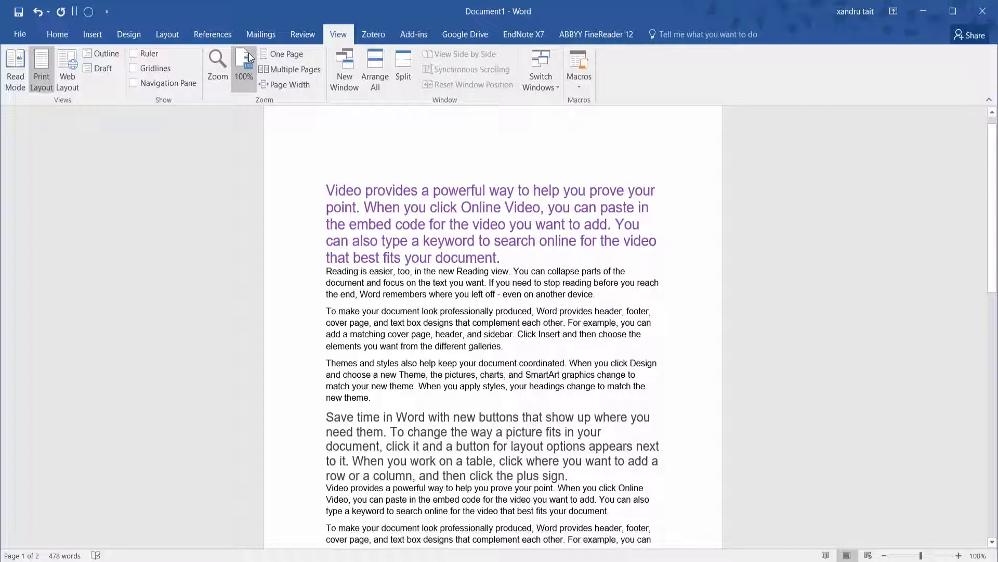
left_click(289, 54)
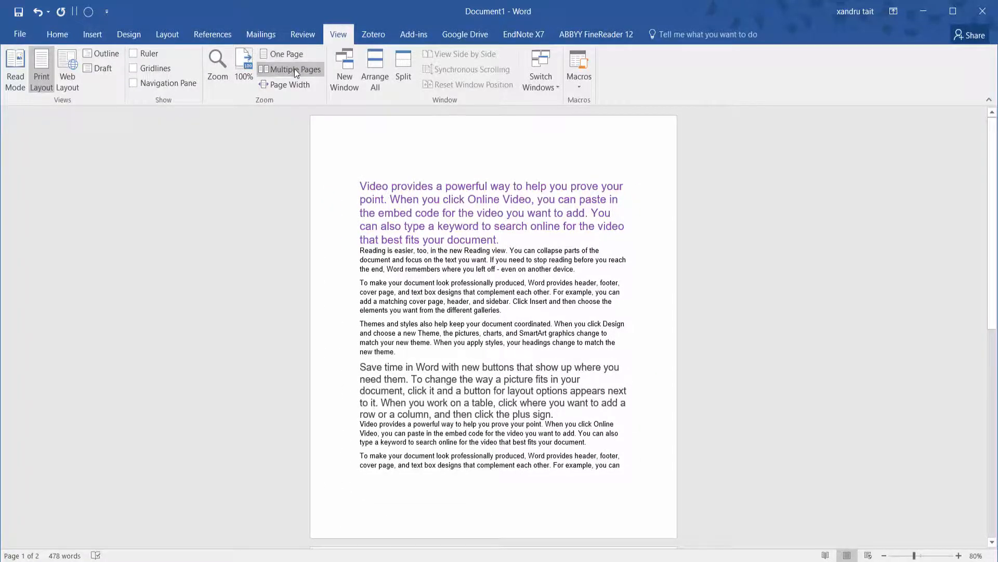
left_click(295, 69)
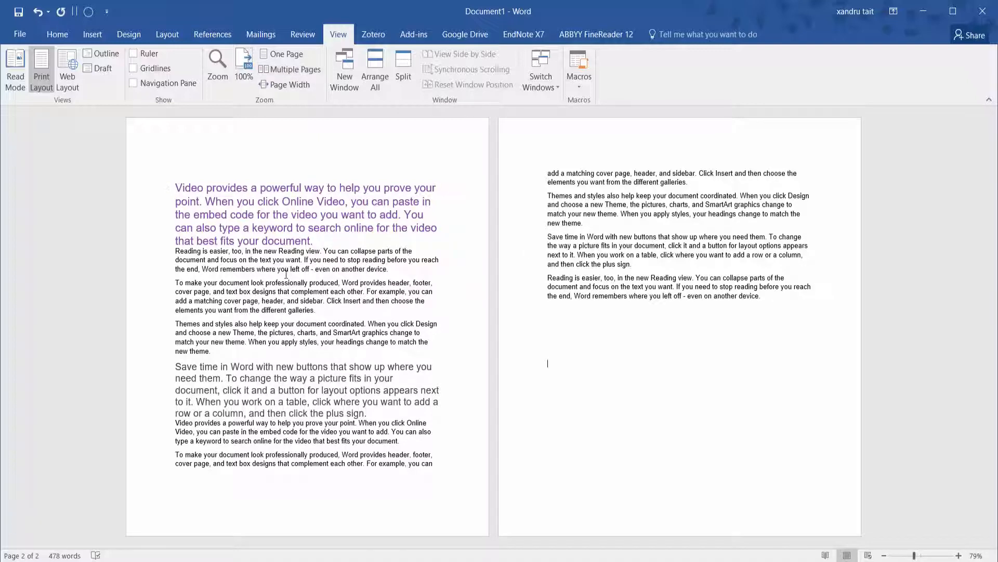
Step: Try the Page Width and 100% zooms, and finish with One Page zoom at the start of the document
left_click(284, 84)
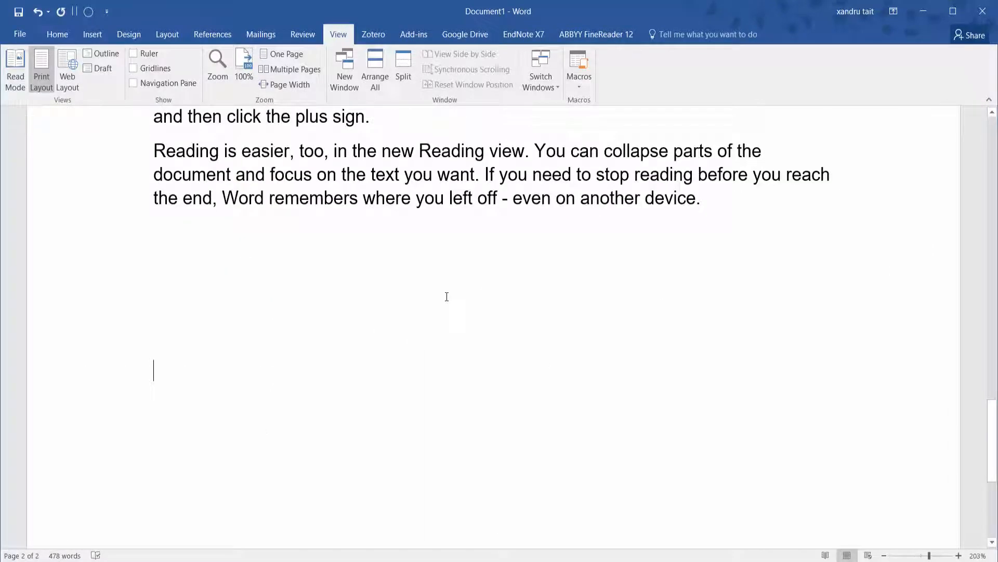
scroll(446, 296, "up", 15)
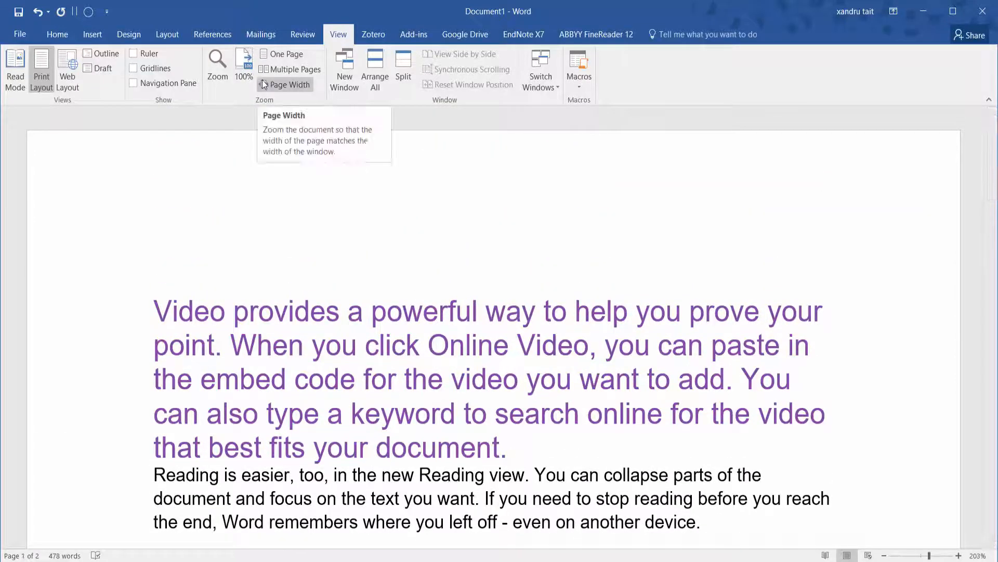
left_click(250, 67)
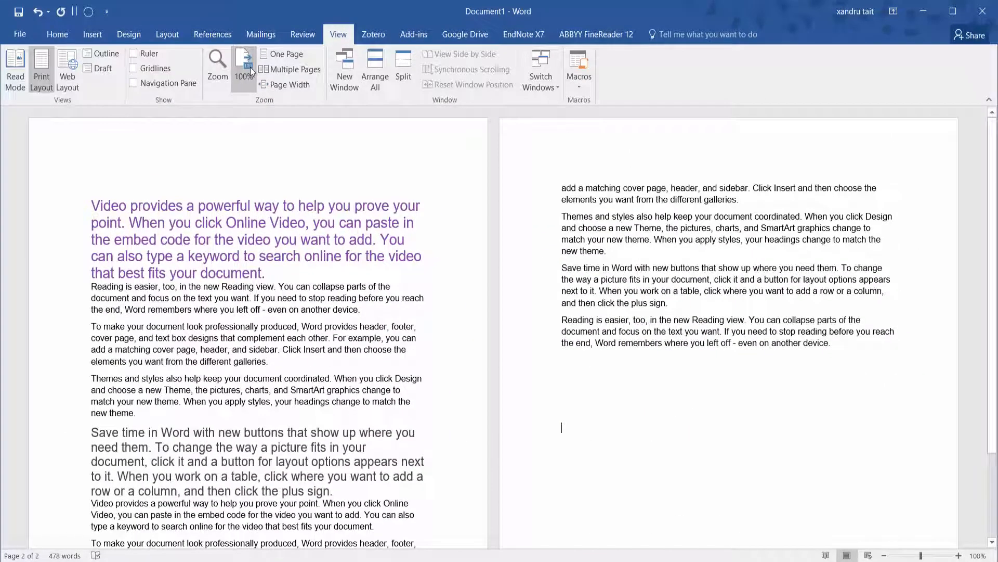
left_click(276, 55)
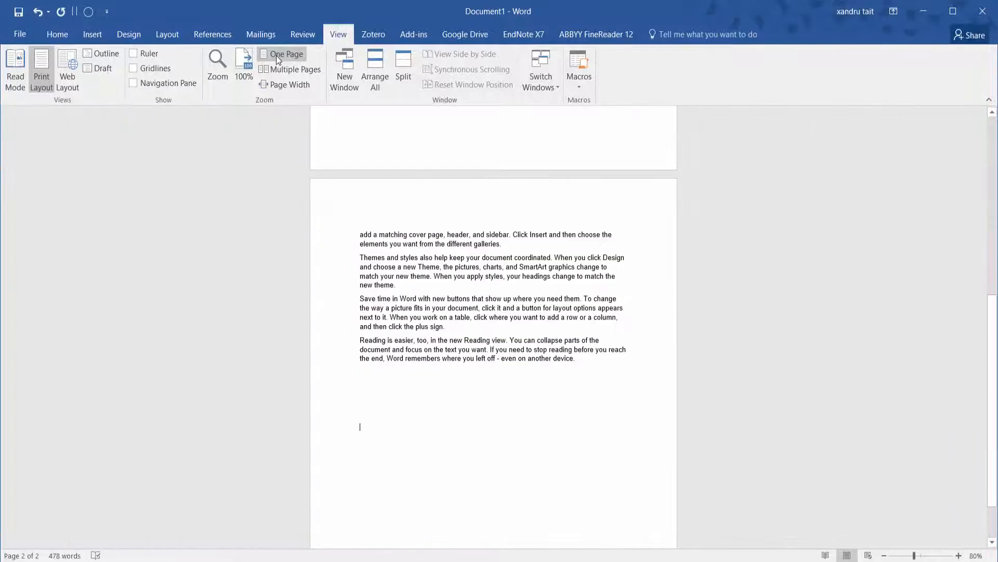
key("ctrl+Home")
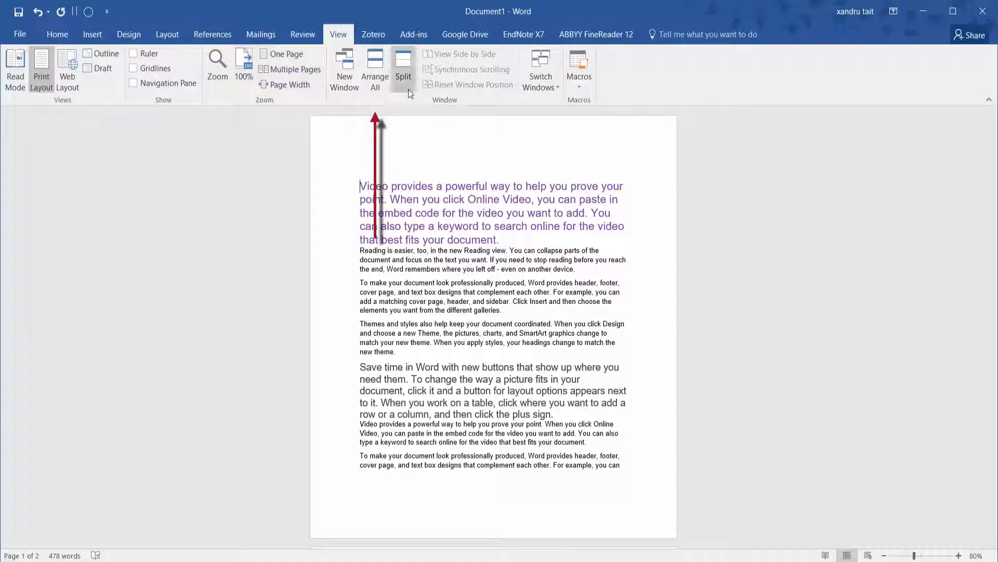
Step: Open a second window of the document and try placing it side by side with the Document1:1 window
left_click(344, 65)
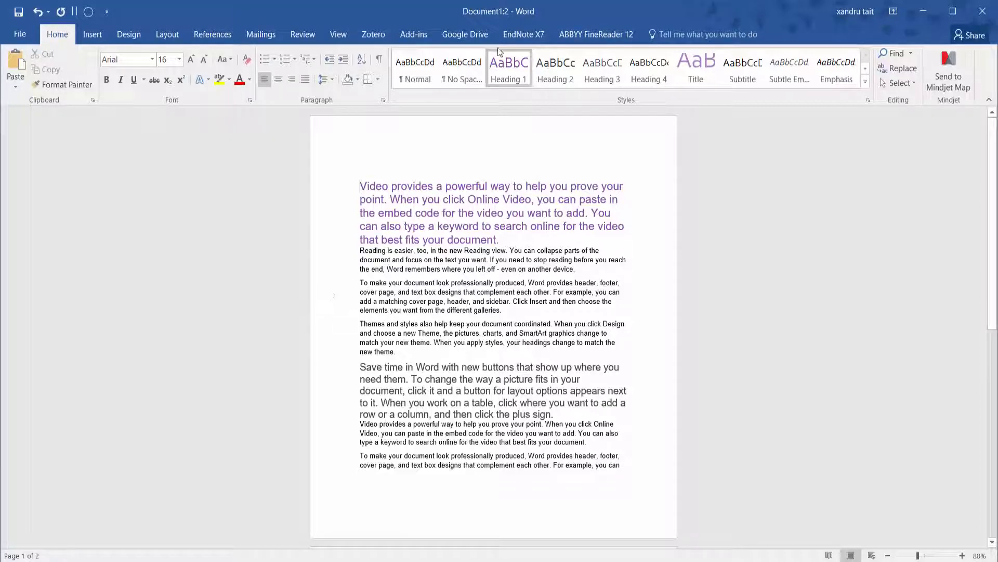
left_click_drag(592, 8, 996, 62)
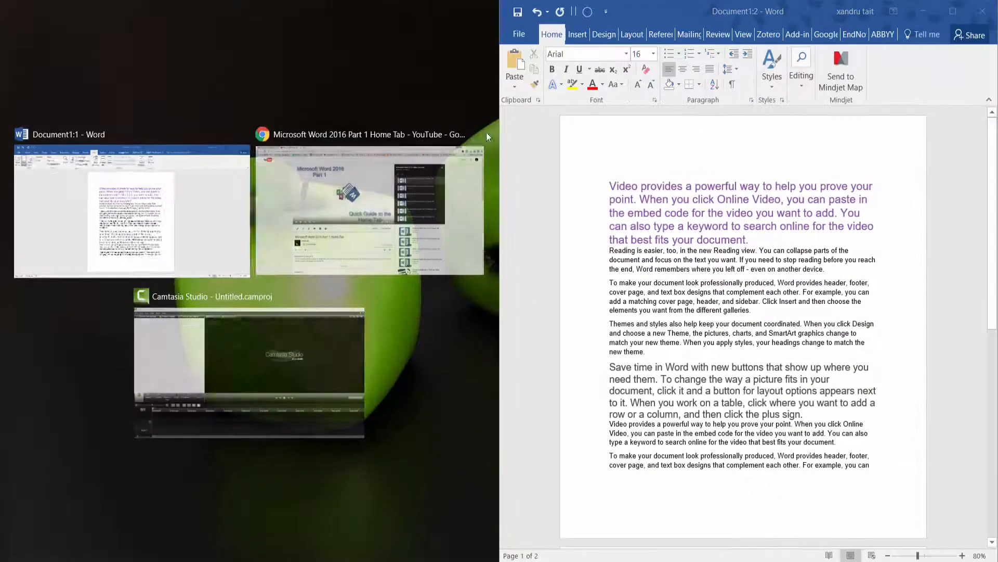
left_click(193, 185)
left_click_drag(174, 18, 0, 0)
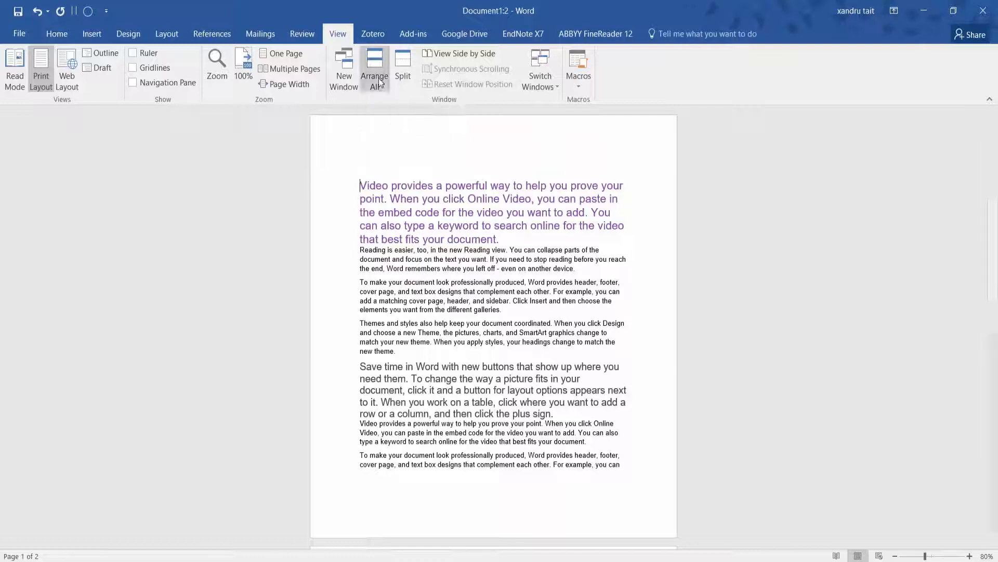
Step: Arrange all open document windows one above the other and scroll through the text in each window separately
left_click(377, 66)
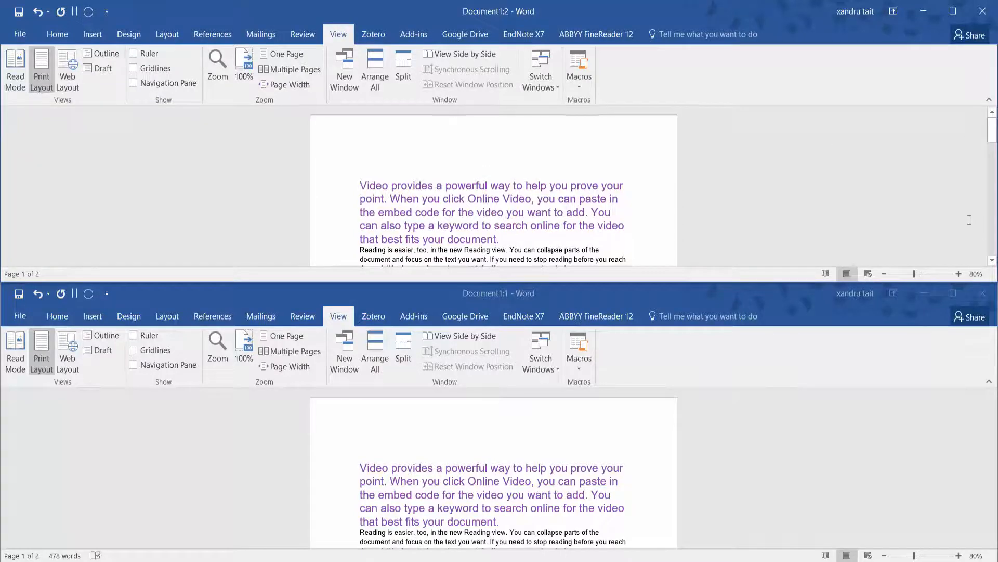
scroll(884, 218, "down", 10)
left_click(606, 445)
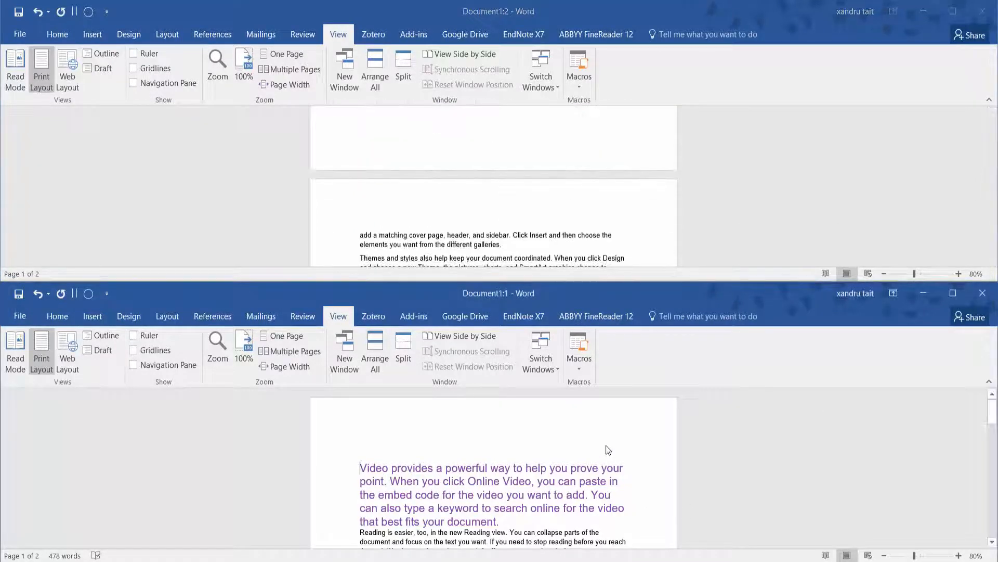
scroll(606, 445, "down", 10)
scroll(607, 446, "down", 5)
scroll(608, 444, "up", 14)
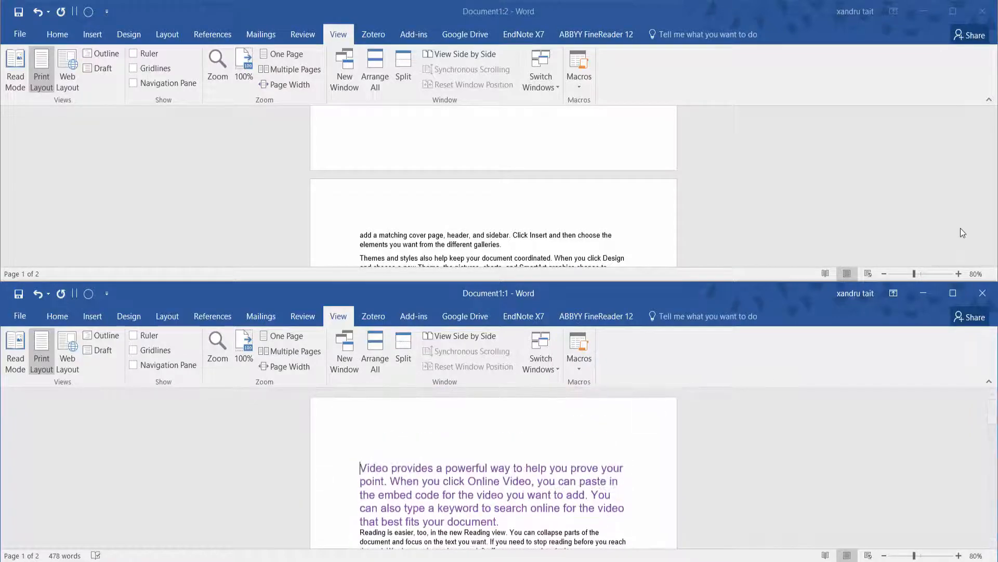
Step: Place the two document windows side by side and scroll both synchronously through the text and back to the start
scroll(968, 202, "up", 10)
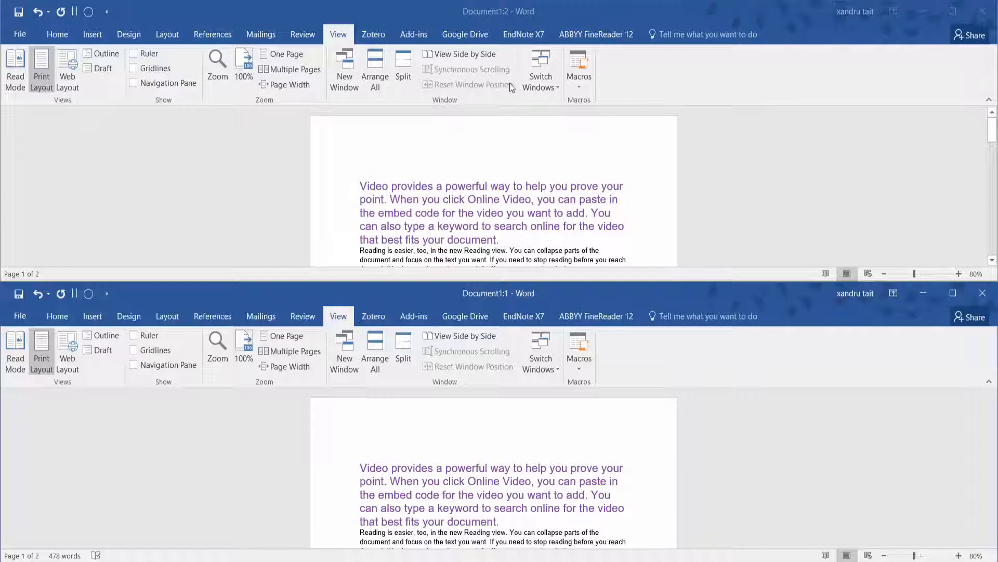
left_click(436, 54)
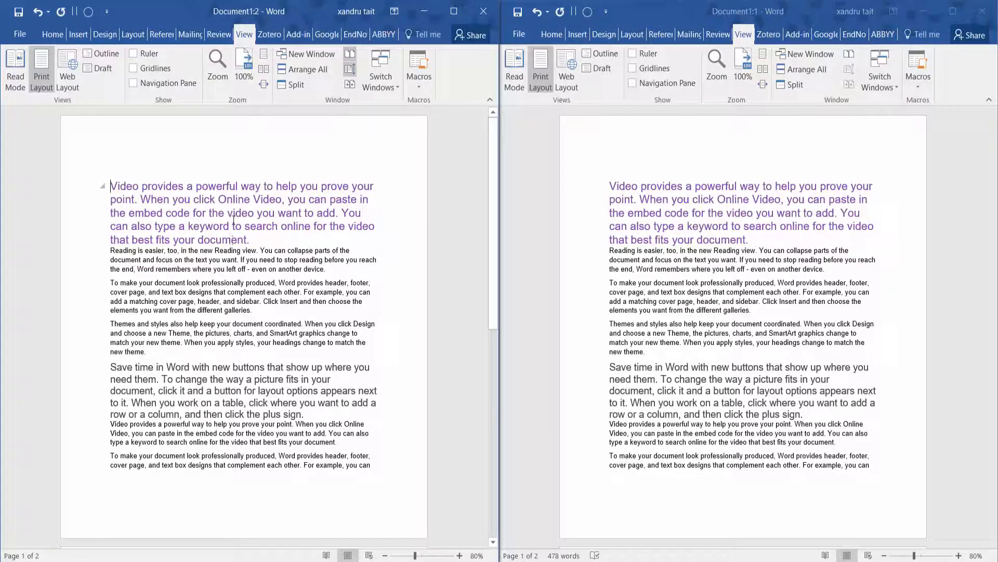
scroll(233, 220, "down", 10)
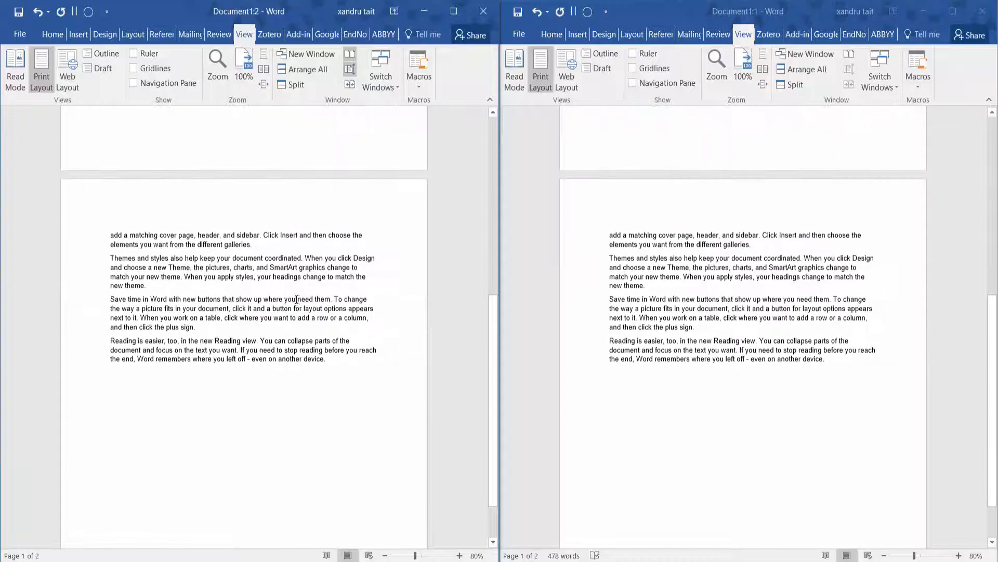
scroll(297, 300, "up", 5)
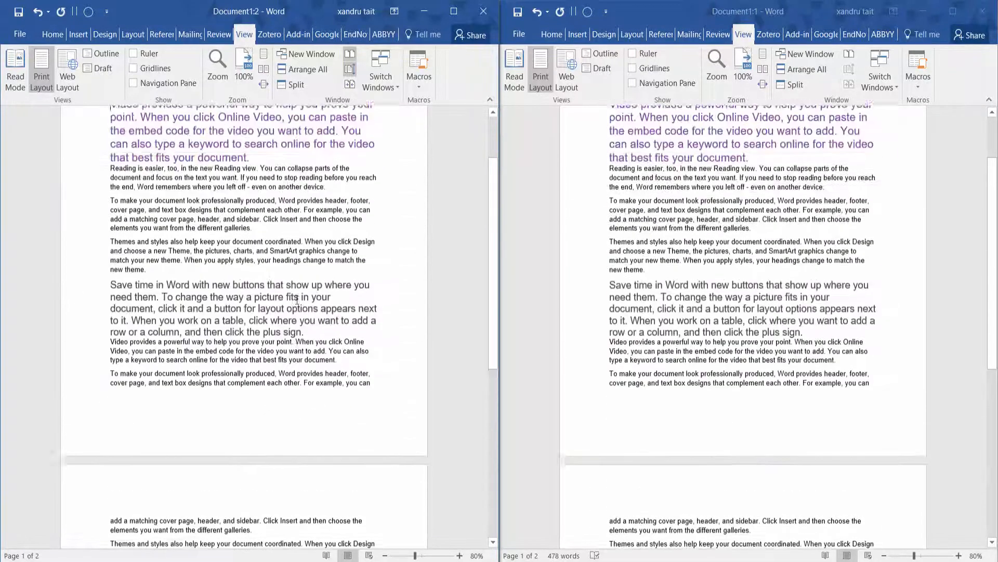
scroll(297, 299, "up", 2)
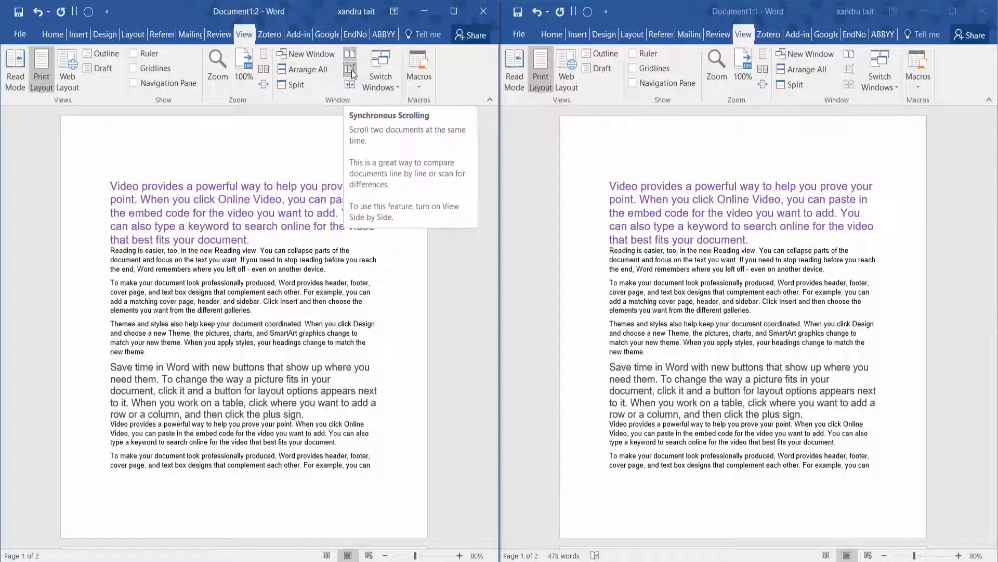
Step: Maximize the Document1:1 window, reset both windows to equal side-by-side positions, and maximize Document1:1 again
left_click(952, 11)
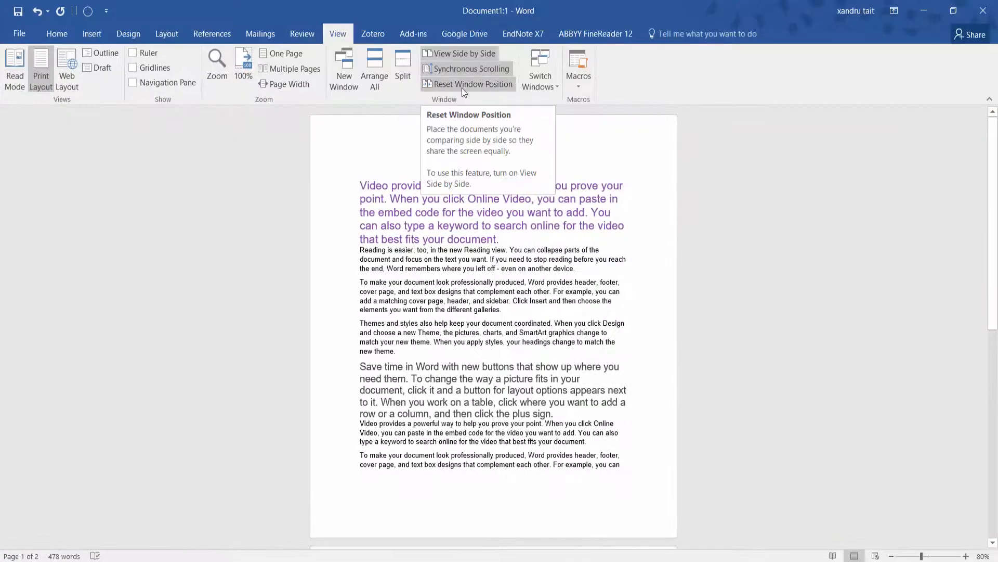
left_click(462, 88)
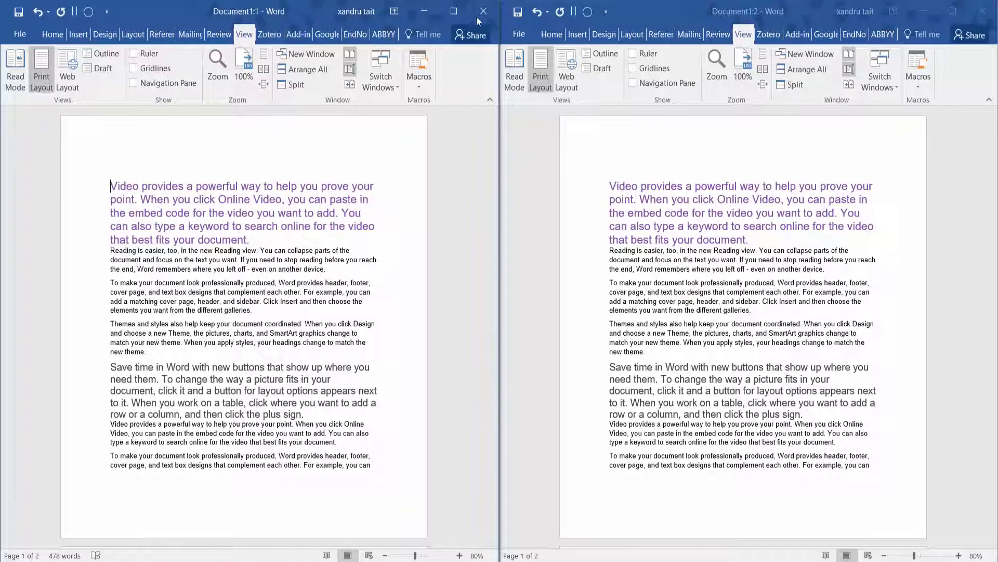
left_click(456, 12)
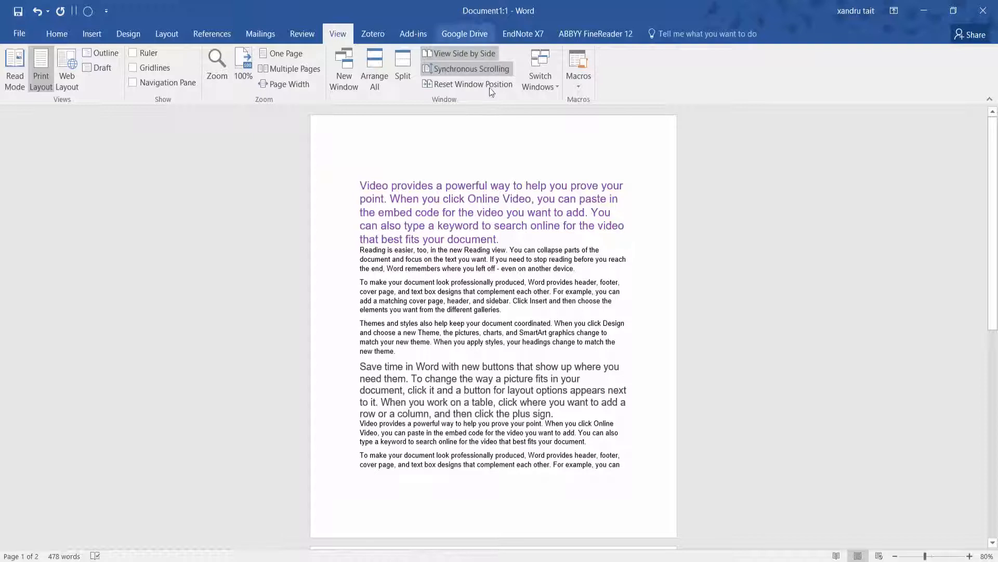
Step: Switch to the Document1:2 window and back to the Document1:1 window
left_click(539, 83)
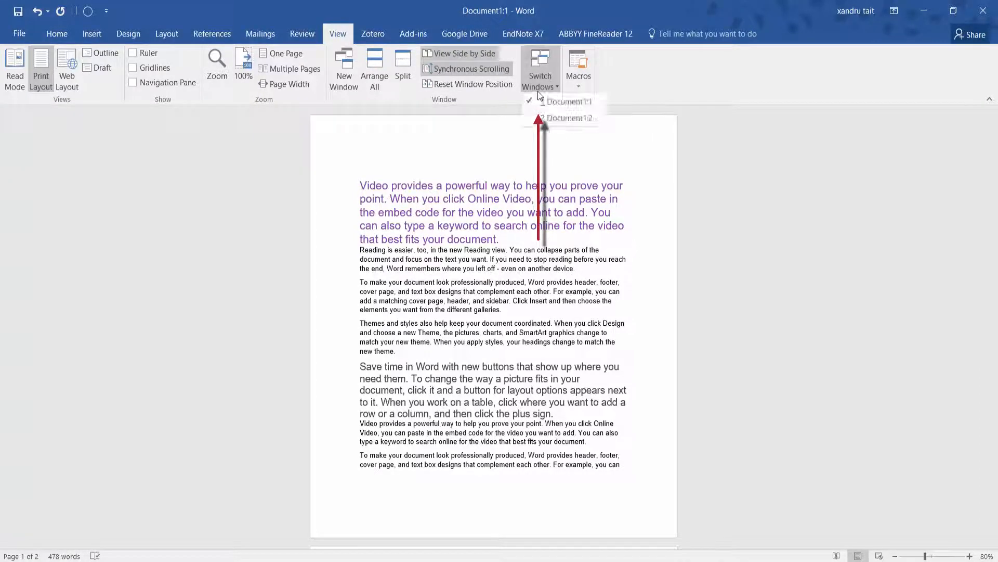
left_click(549, 118)
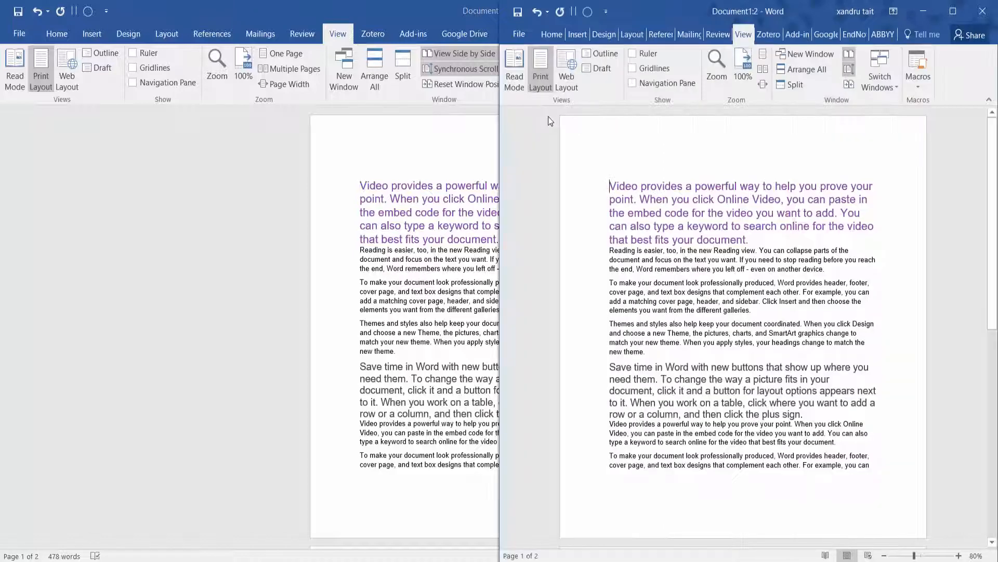
left_click(880, 78)
left_click(886, 104)
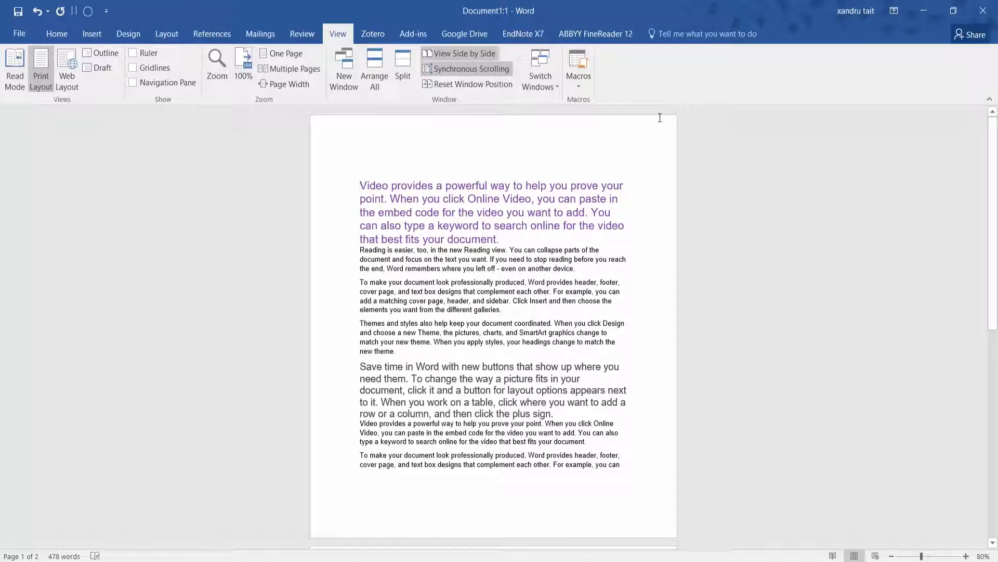
Step: Set up the recording of a new macro named Formattingforaheader and choose to assign it to a keyboard shortcut
left_click(648, 462)
left_click(582, 89)
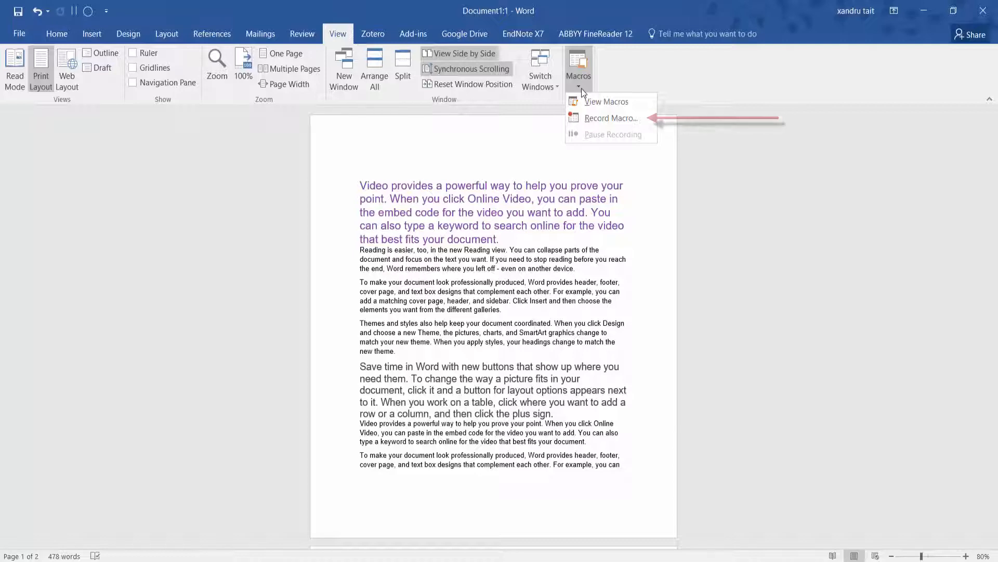
left_click(591, 119)
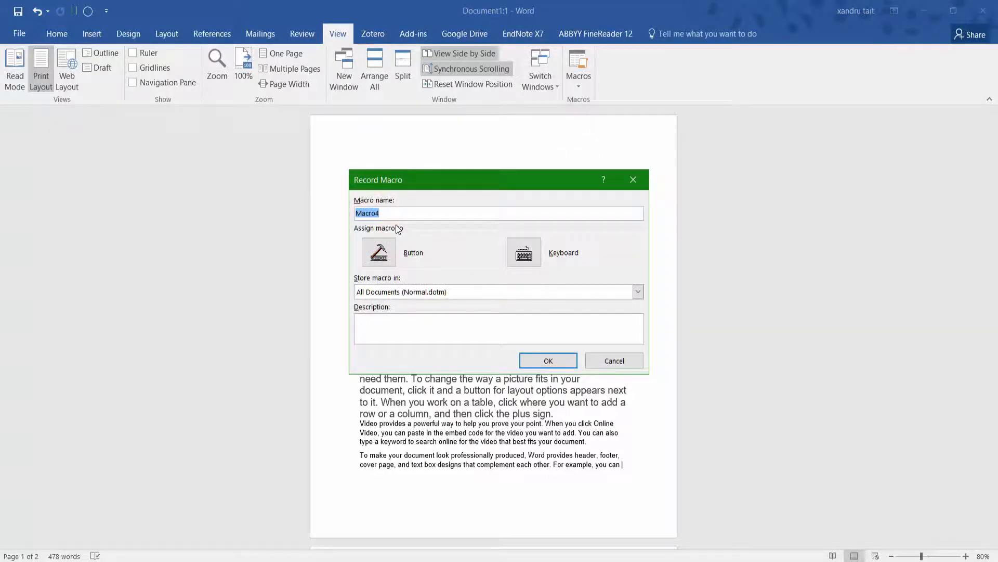
key("BackSpace")
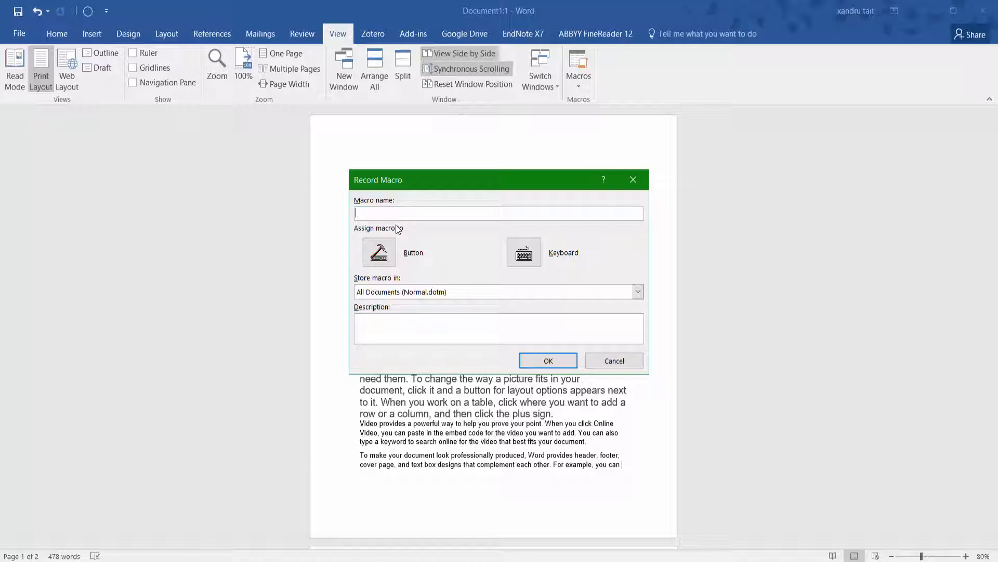
type("Formattingforaheader")
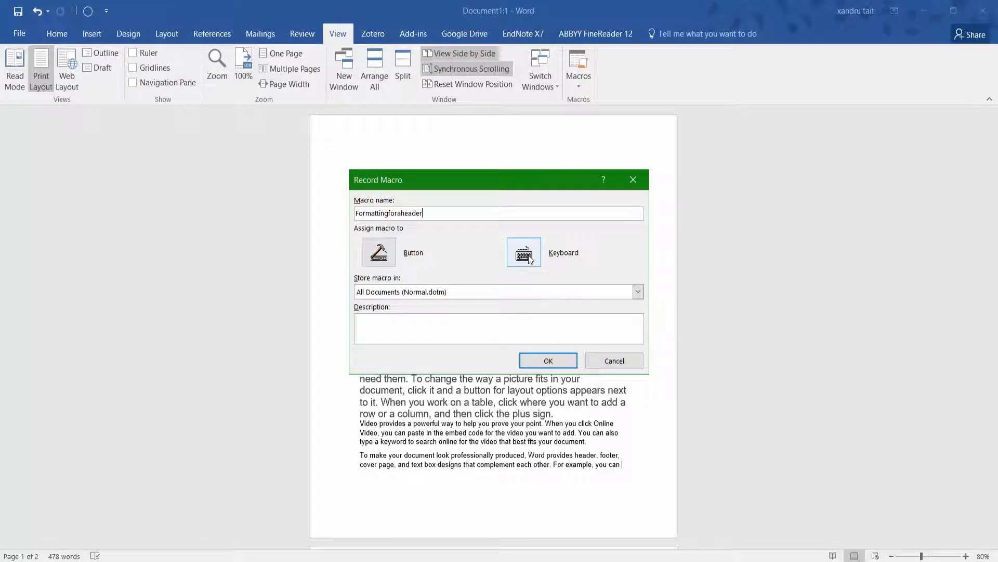
left_click(524, 253)
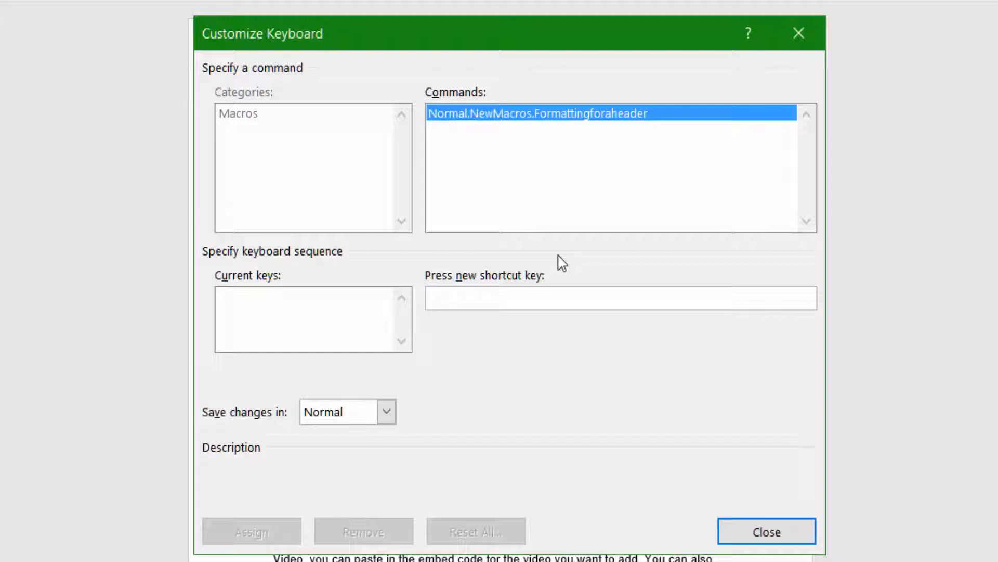
key("ctrl+alt+m")
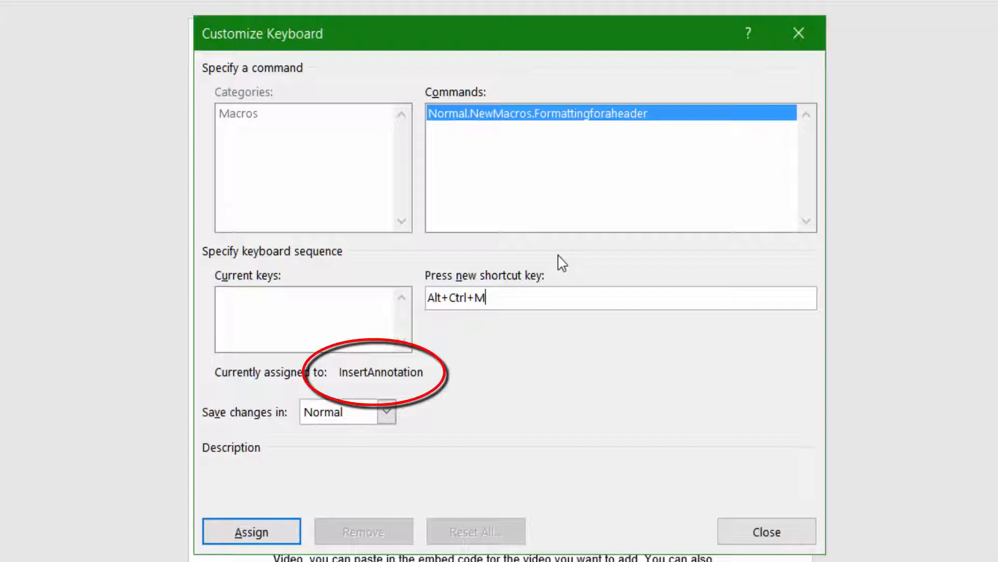
key("BackSpace")
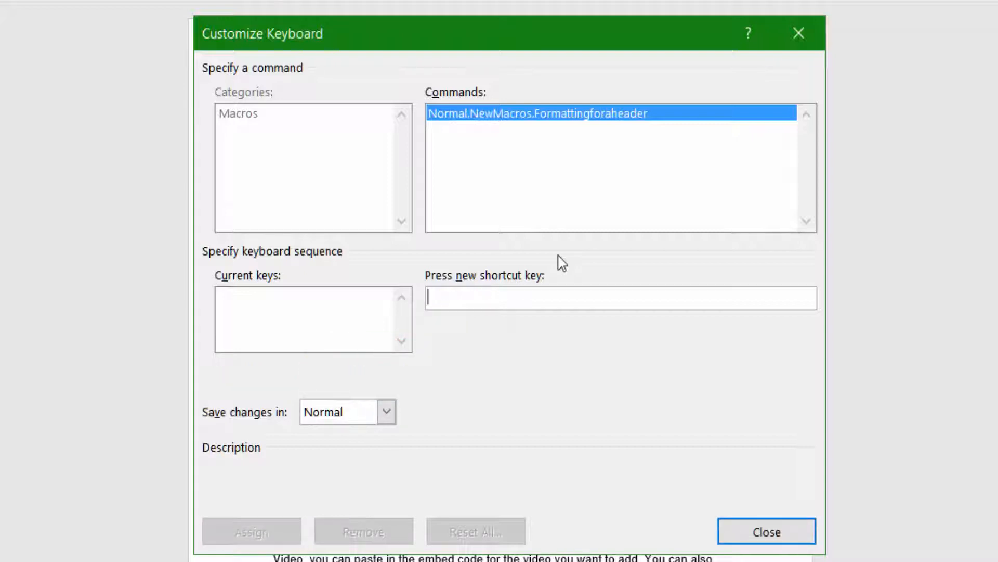
key("ctrl+alt+f")
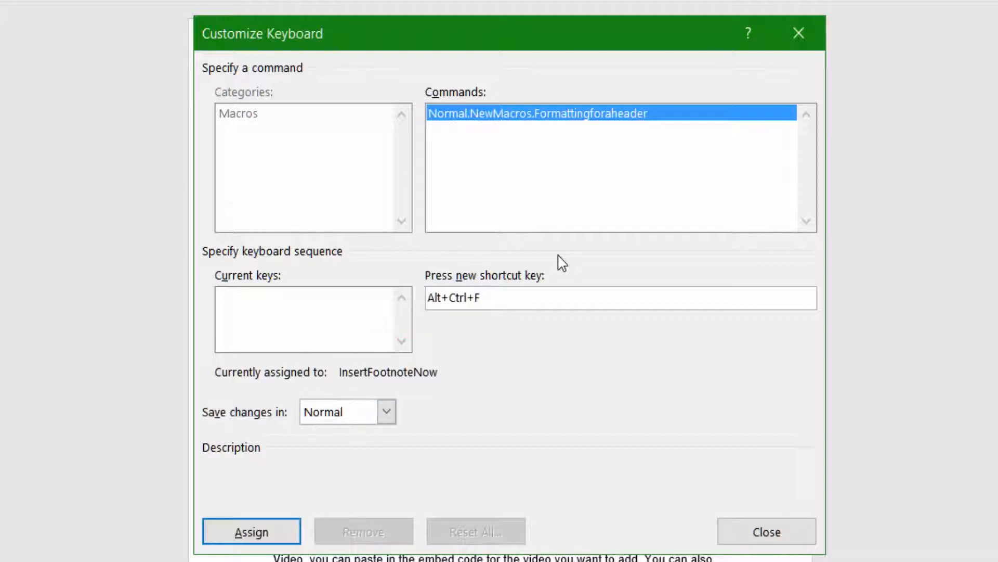
key("BackSpace")
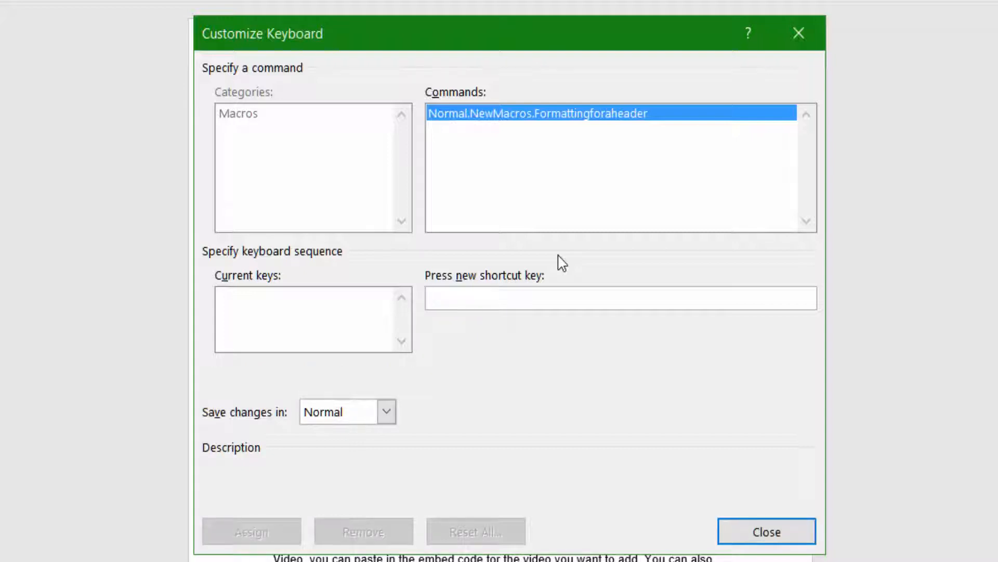
Step: Assign the shortcut Alt+Ctrl+C to the Formattingforaheader macro and begin recording it
key("ctrl+alt+c")
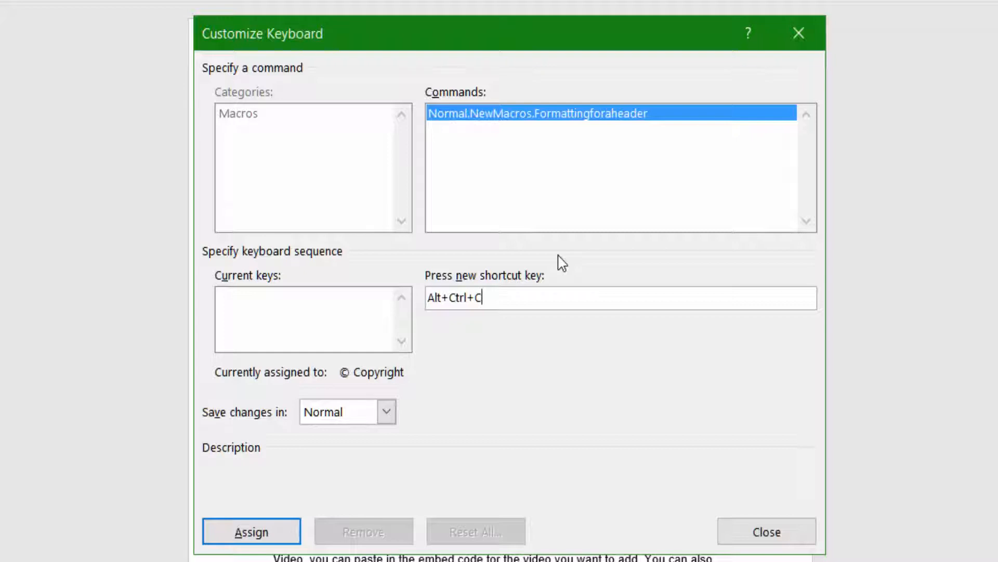
left_click(271, 538)
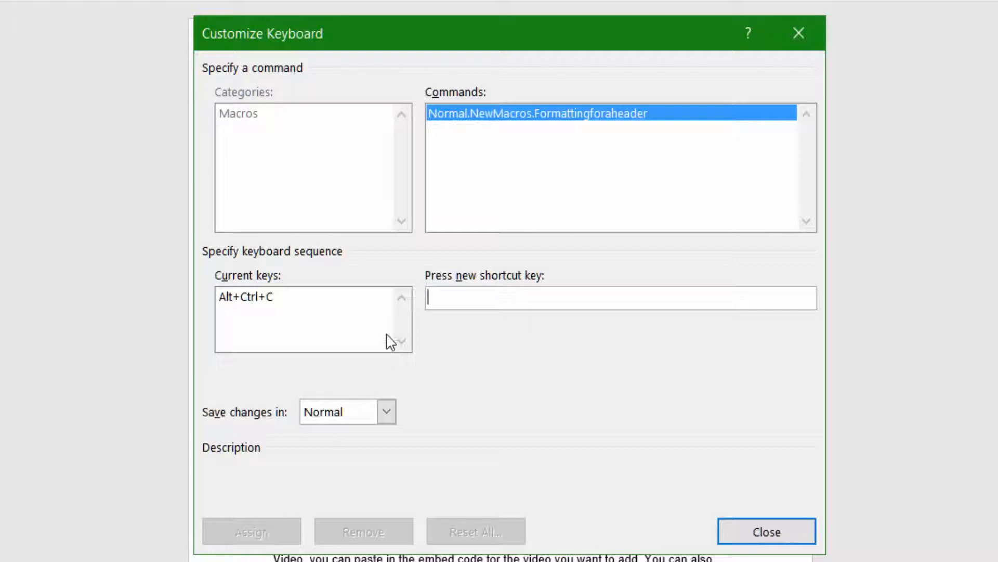
left_click(768, 534)
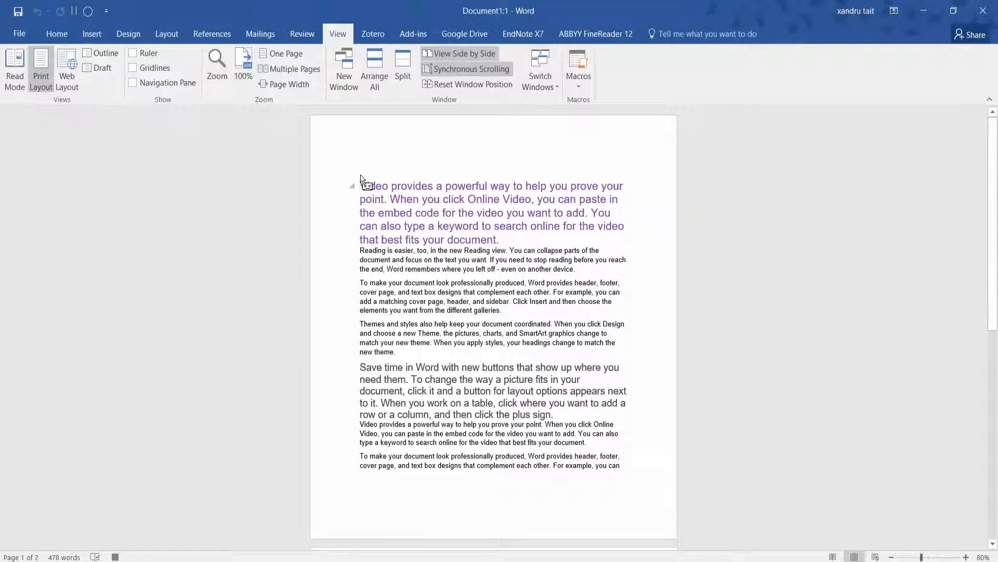
Step: Insert four blank lines at the start of the document and enter the title "This My Title" on the first one
key("Return")
key("Return")
key("Return")
key("Return")
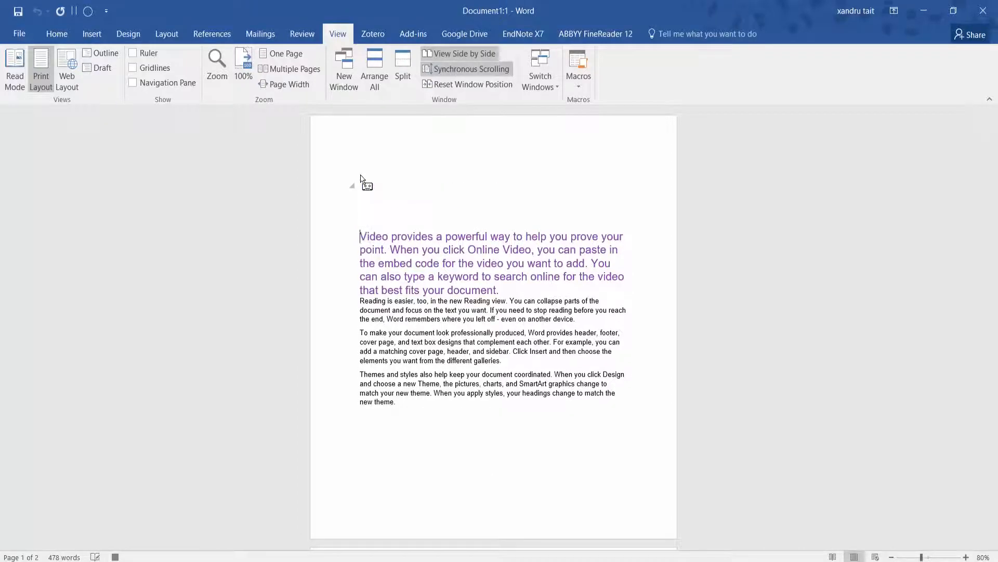
left_click(53, 34)
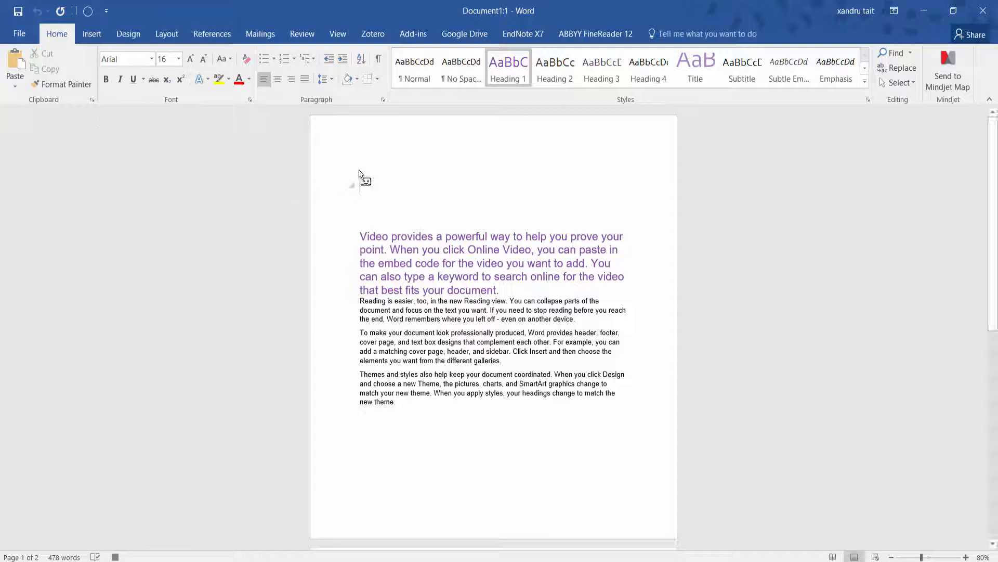
type("This My Title")
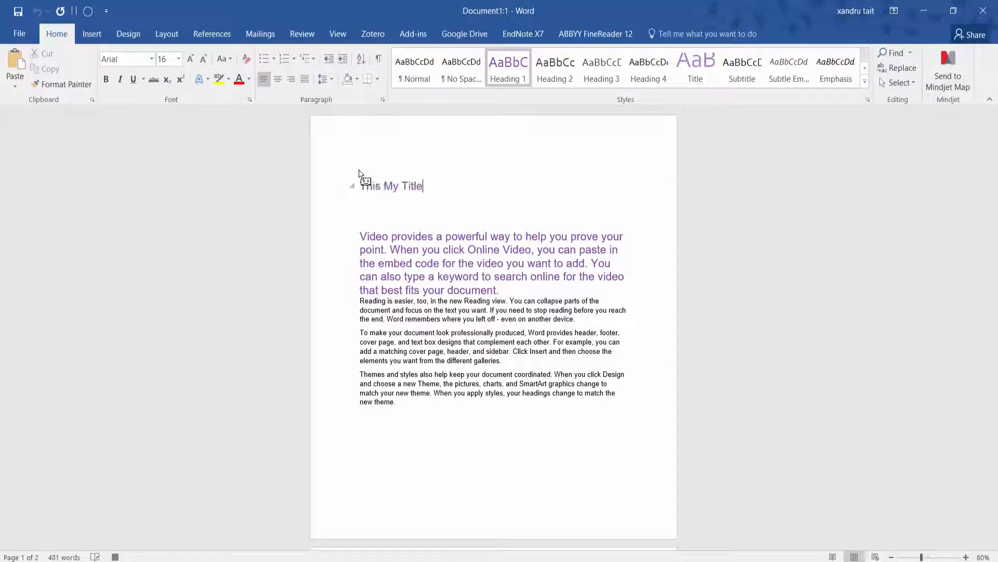
Step: Center the title "This My Title" and make it underlined and bold
left_click(277, 79)
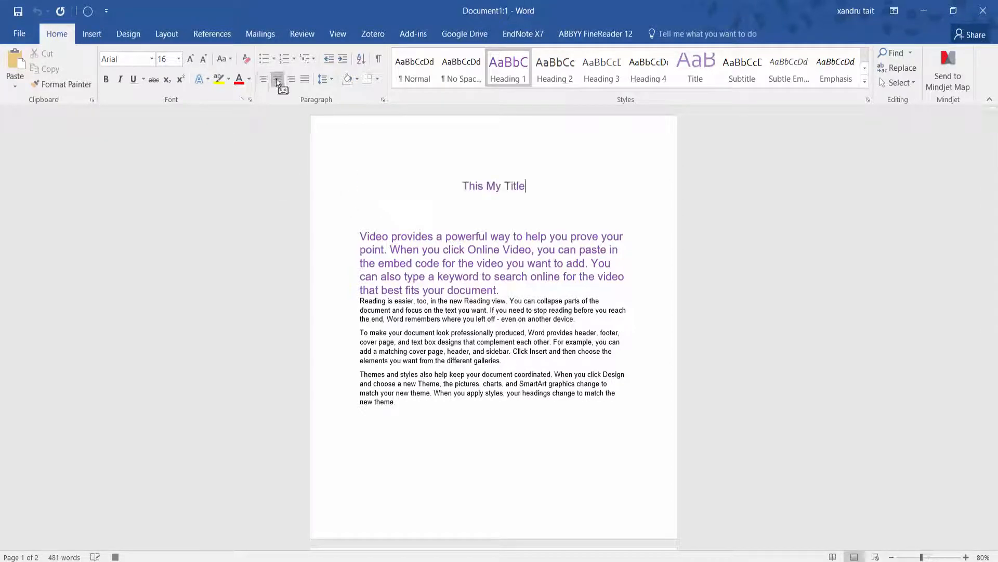
left_click_drag(525, 186, 466, 189)
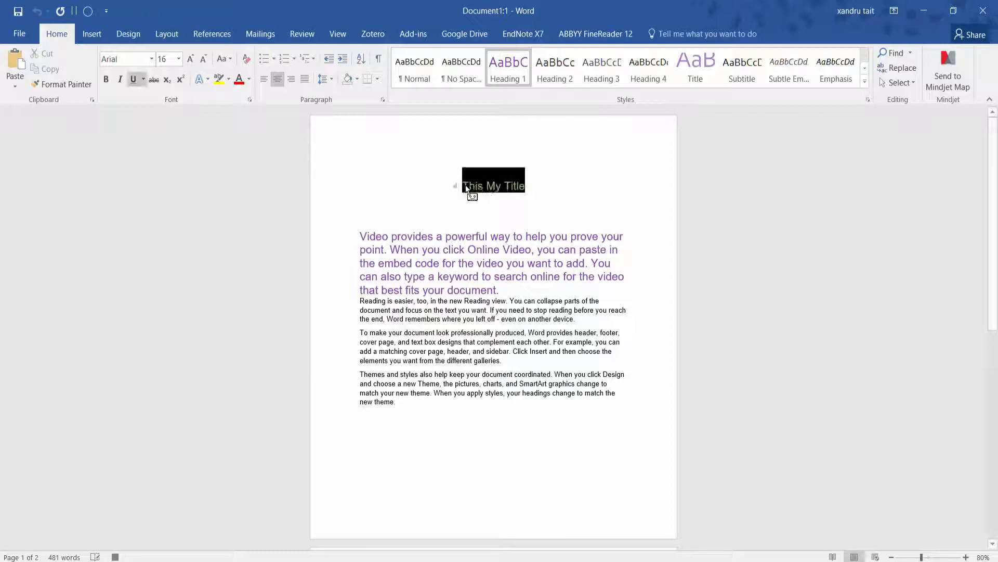
left_click(133, 79)
left_click(104, 82)
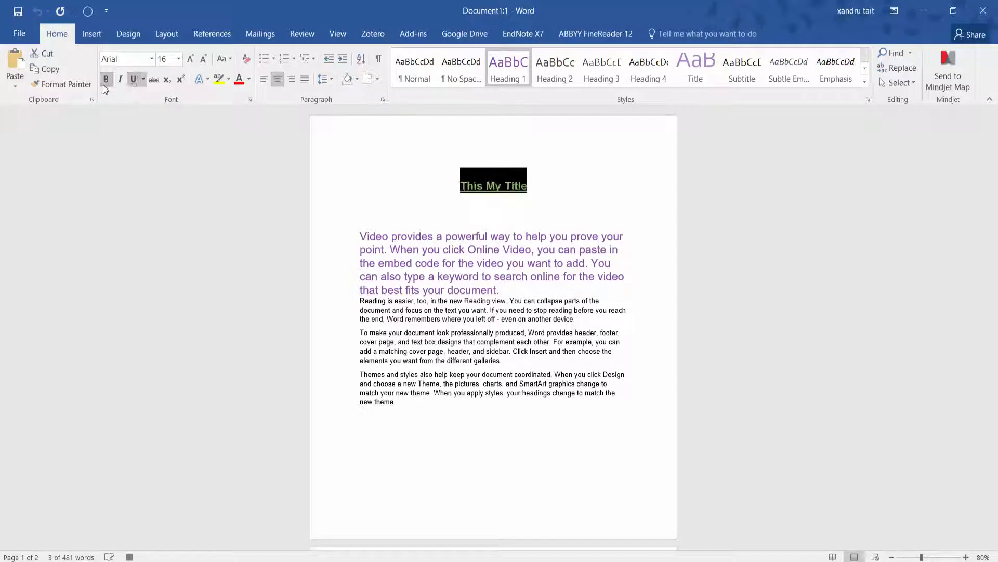
Step: Format the title in a dark green theme color, size 26, with the Arial Nova font, and deselect it
left_click(249, 79)
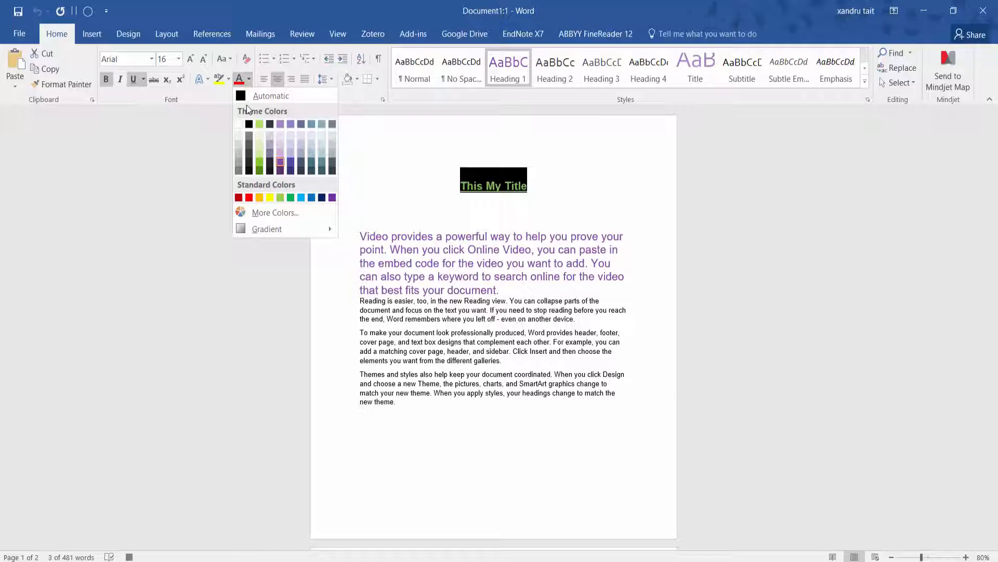
left_click(260, 168)
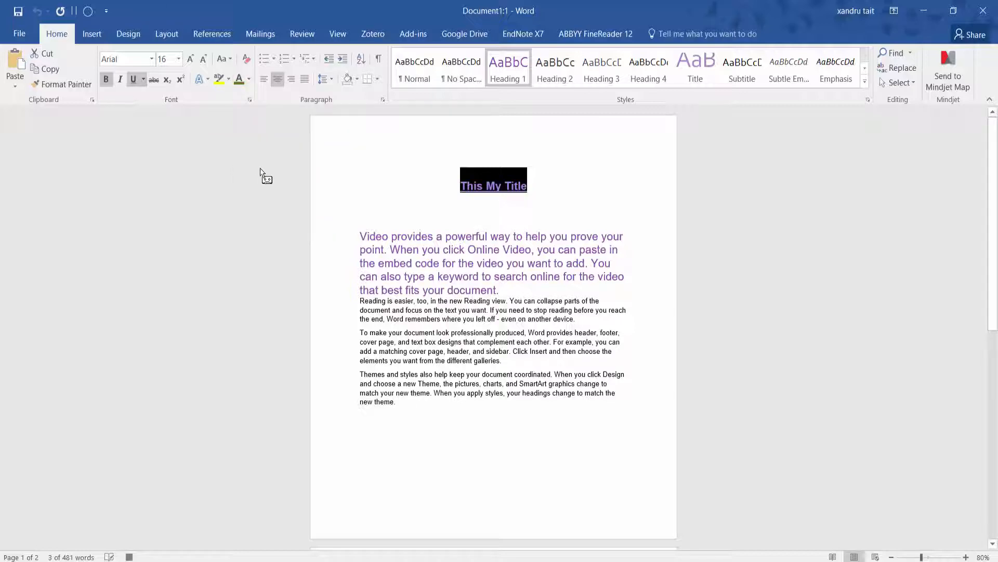
left_click(178, 60)
left_click(163, 219)
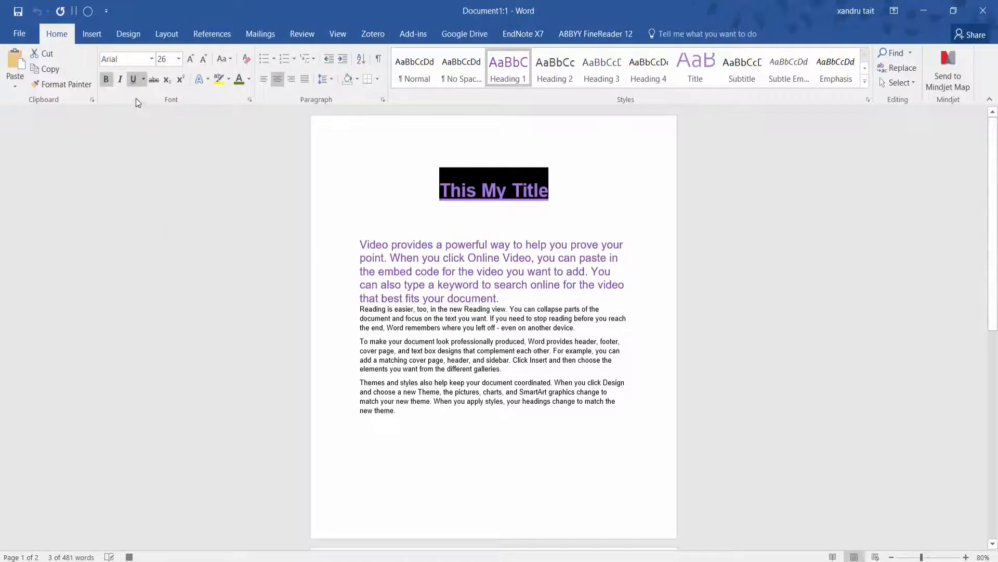
left_click(152, 59)
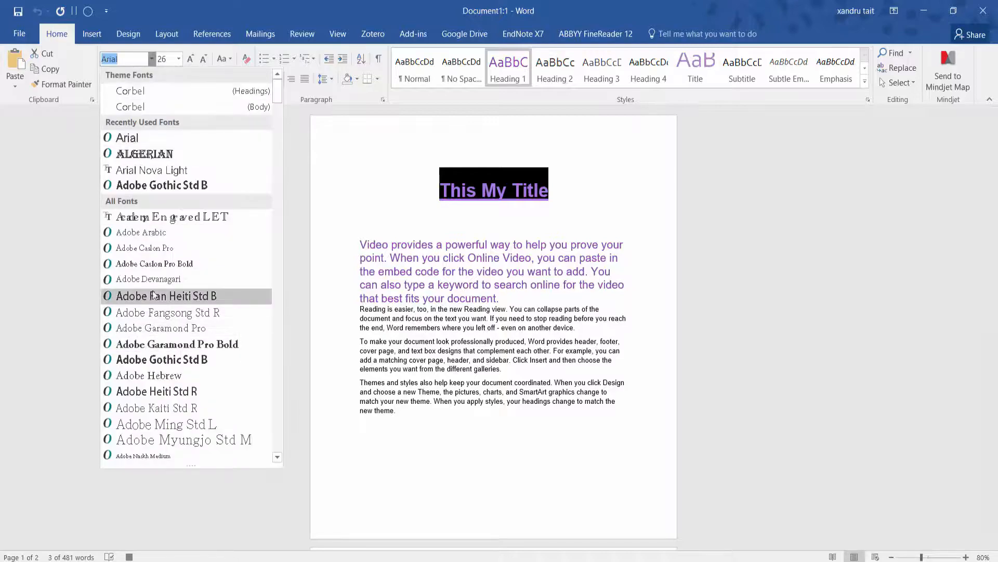
scroll(154, 251, "down", 7)
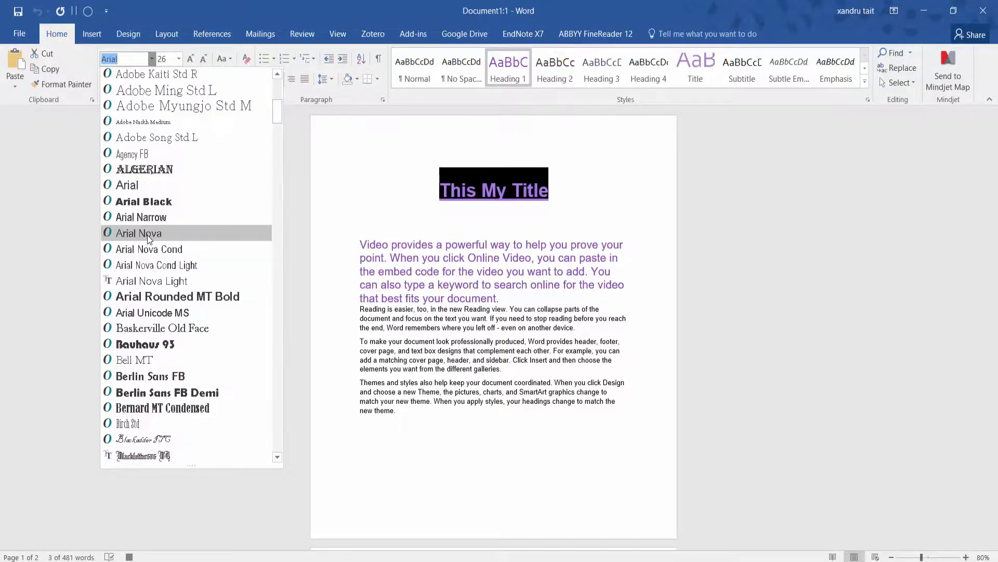
left_click(148, 232)
left_click(582, 334)
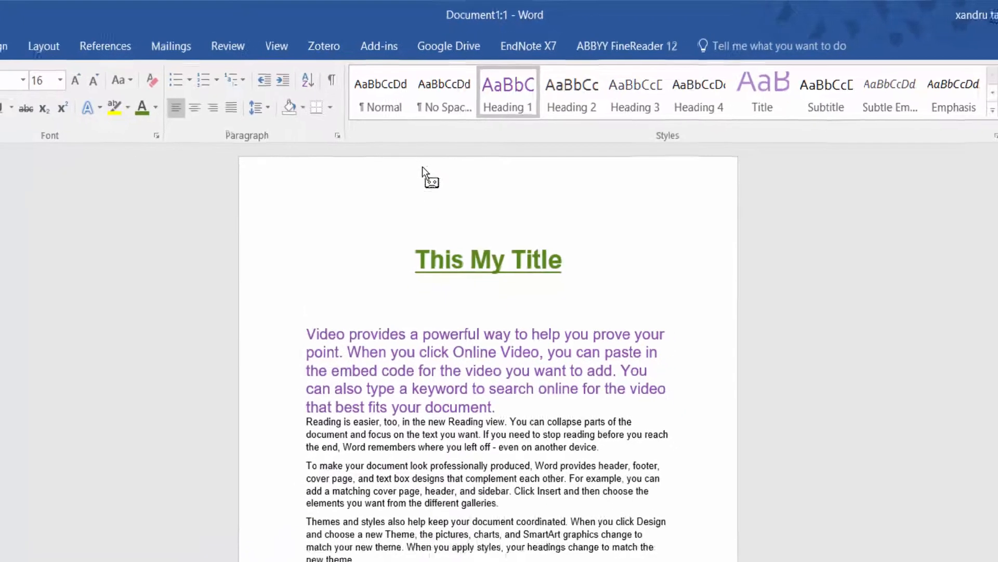
Step: Stop recording the header-formatting macro
left_click(276, 45)
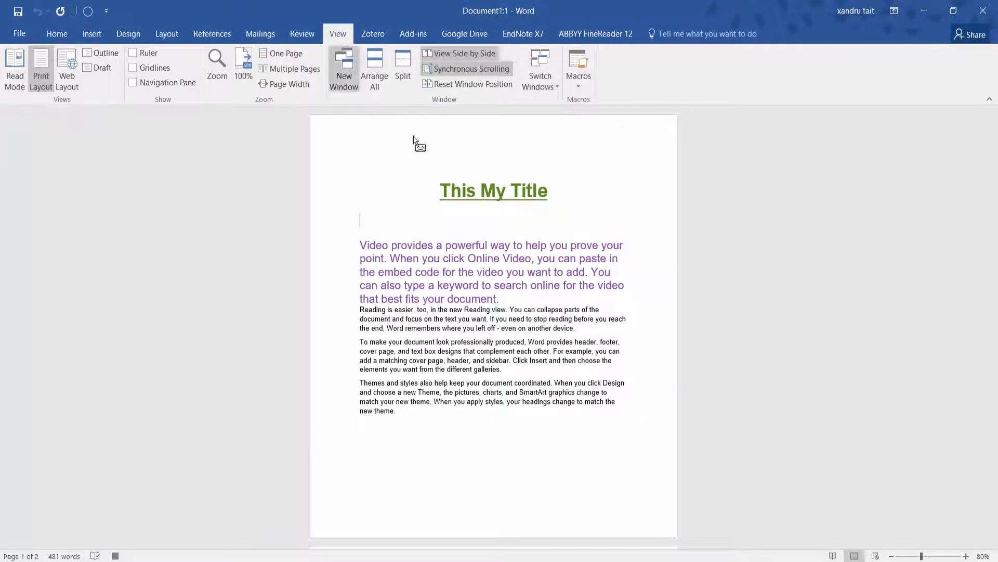
left_click(579, 85)
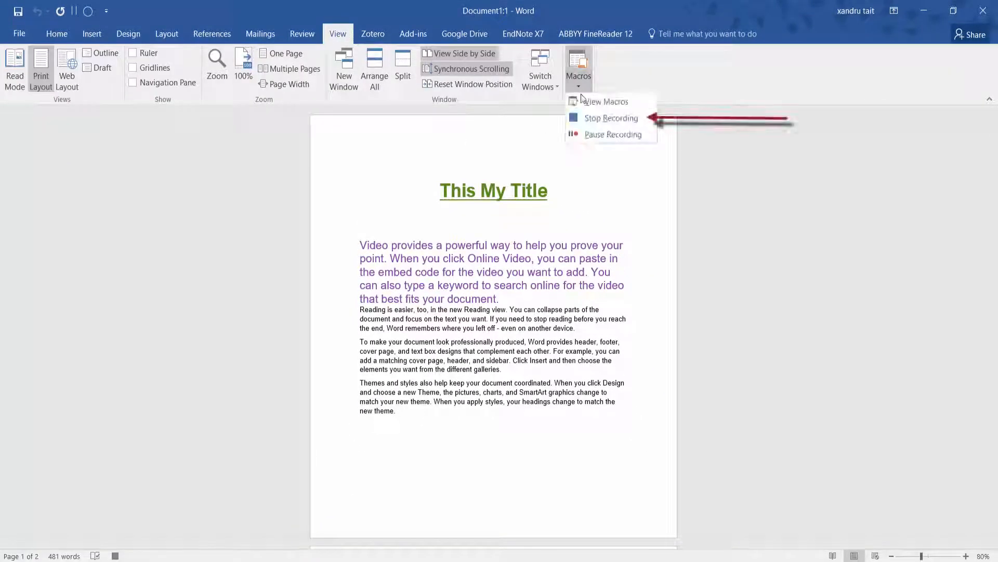
left_click(588, 118)
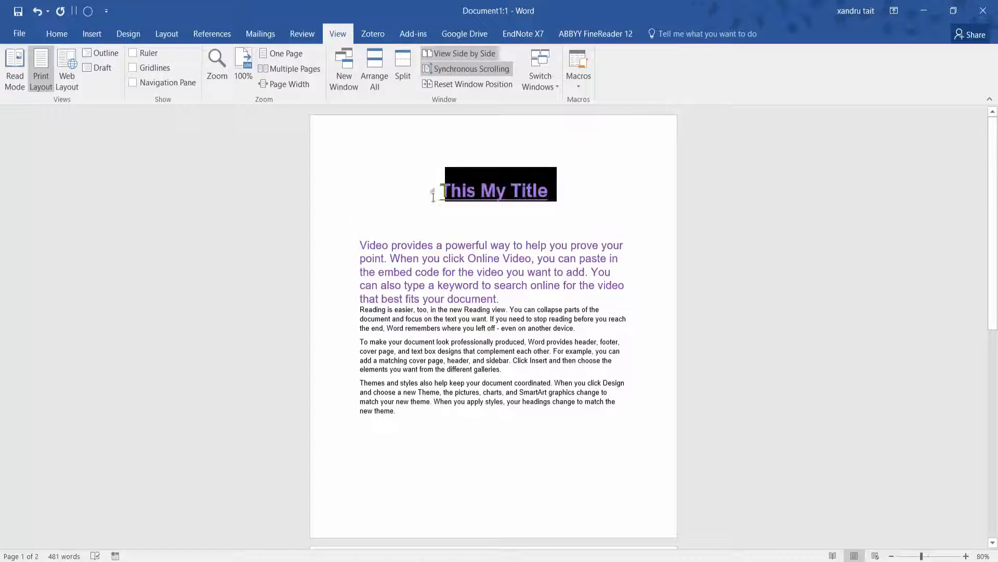
Step: Copy and delete the title "This My Title", and paste it back at the start of the document
left_click_drag(570, 186, 434, 198)
key("ctrl+c")
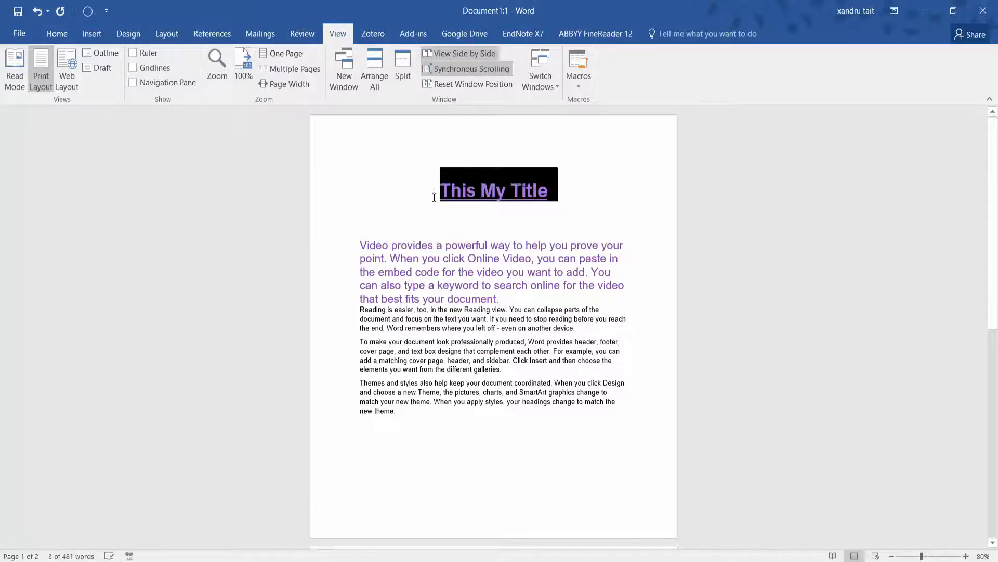
key("Delete")
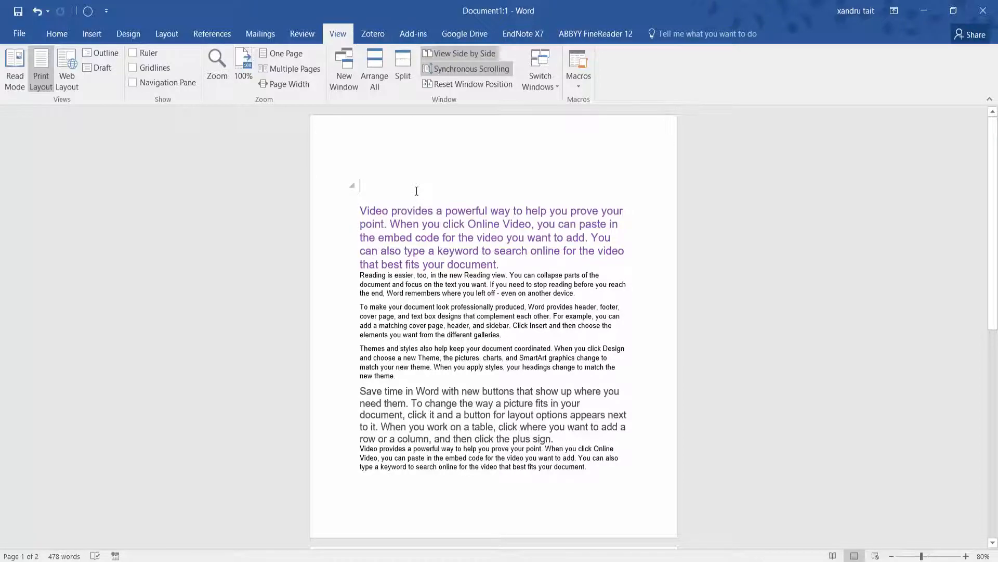
key("ctrl+v")
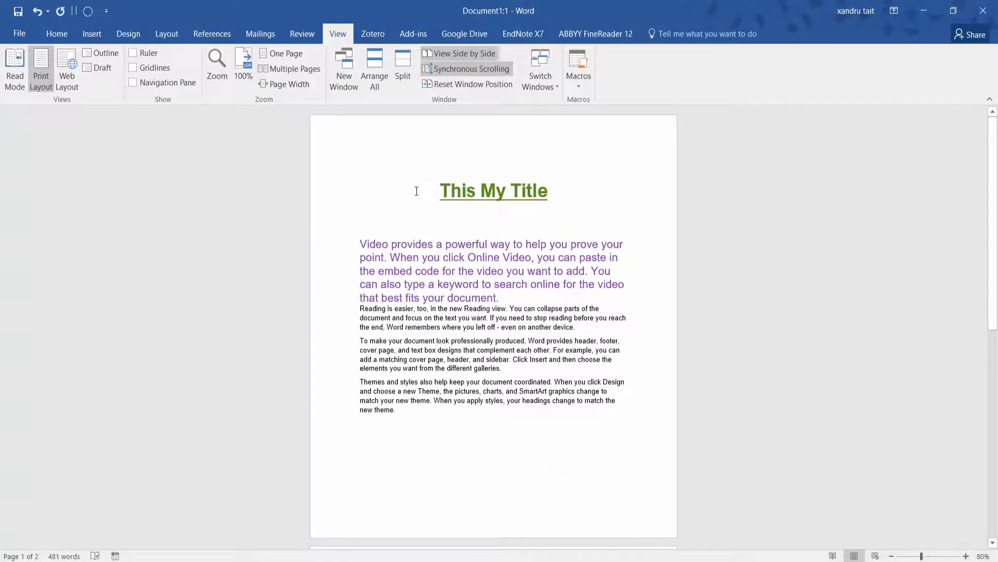